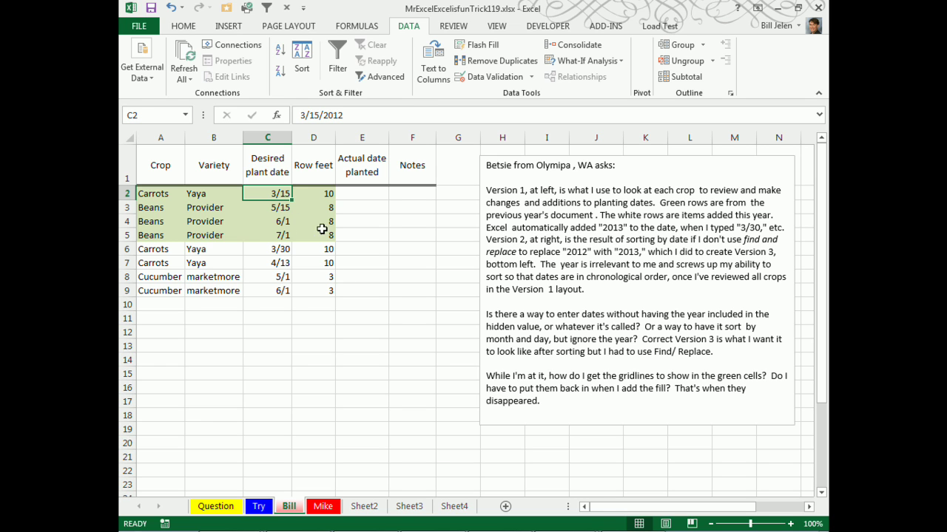
Add a Kale row in row 10 with variety 'akjlas', plant date 4/22 and 5 row feet.
click(151, 303)
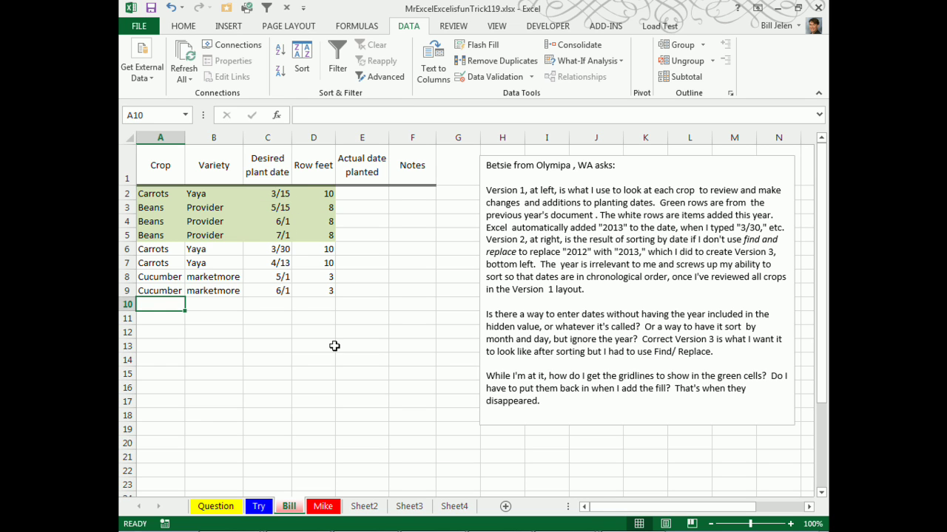
text(Kale)
key(Tab)
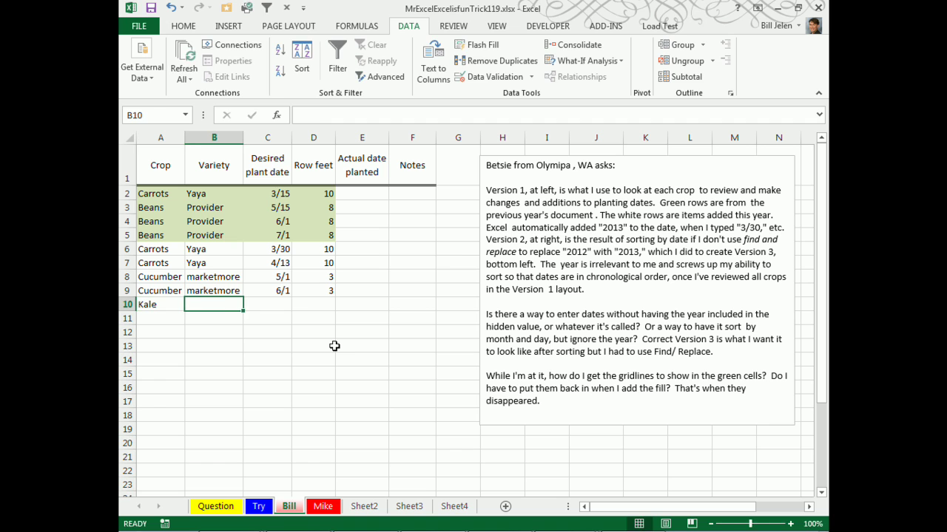
text(akjlas)
key(ctrl+Return)
key(Tab)
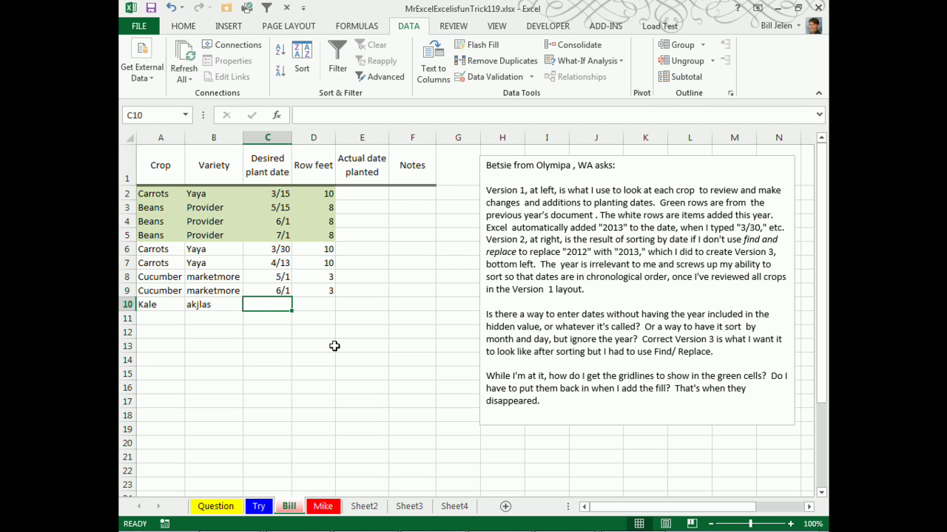
text(4/22)
key(ctrl+Return)
key(Tab)
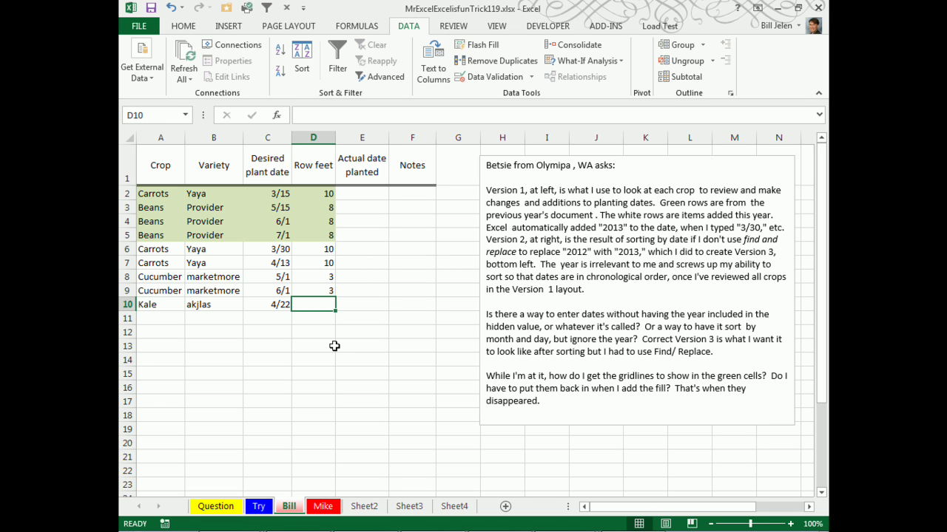
text(5)
key(Tab)
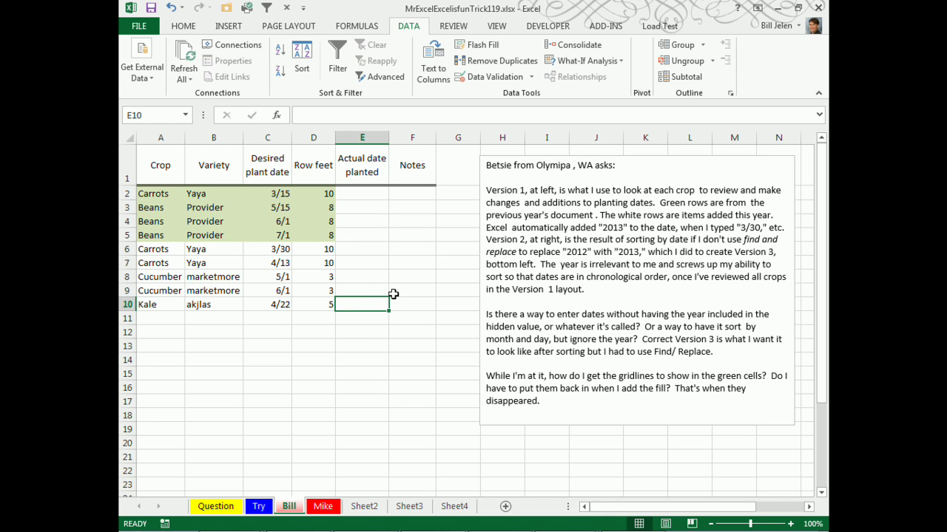
click(276, 193)
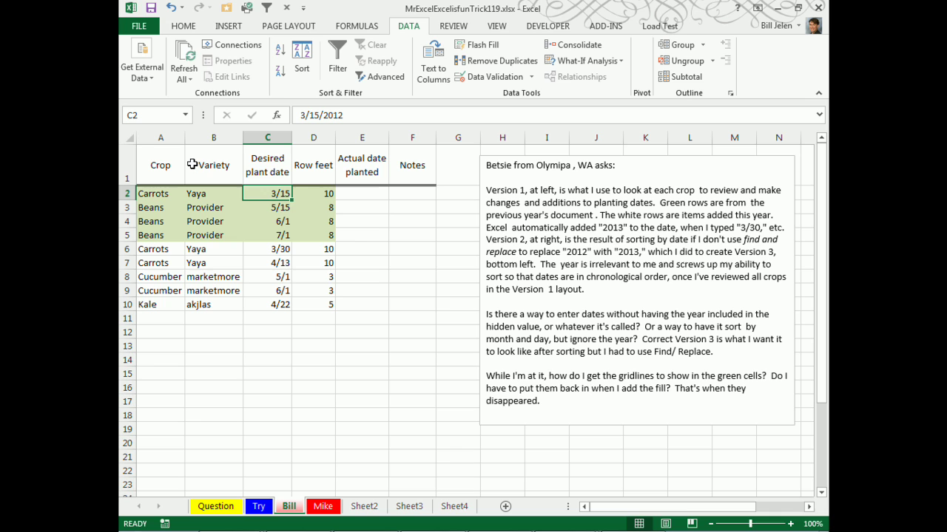
Sort rows oldest to newest by plant date, then format C2:C10 as Short Date.
click(281, 61)
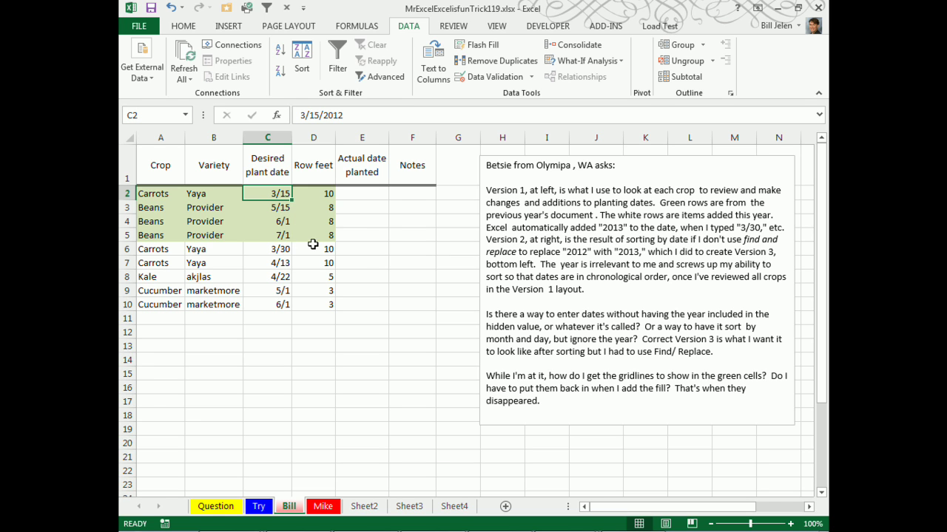
drag(275, 194, 267, 304)
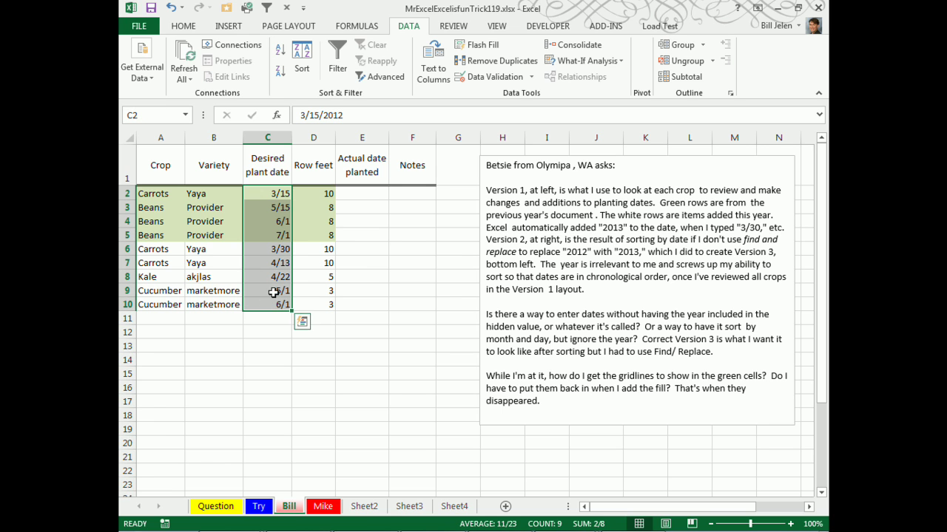
click(191, 29)
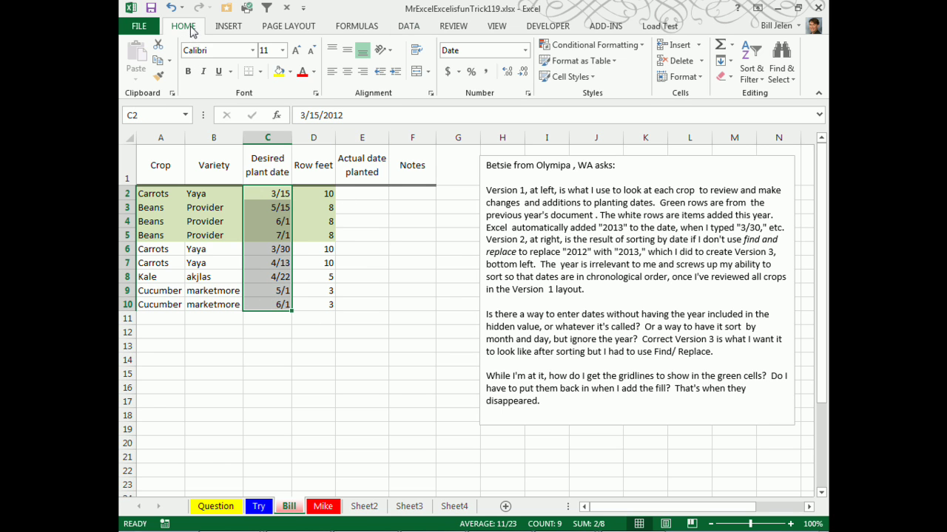
click(526, 52)
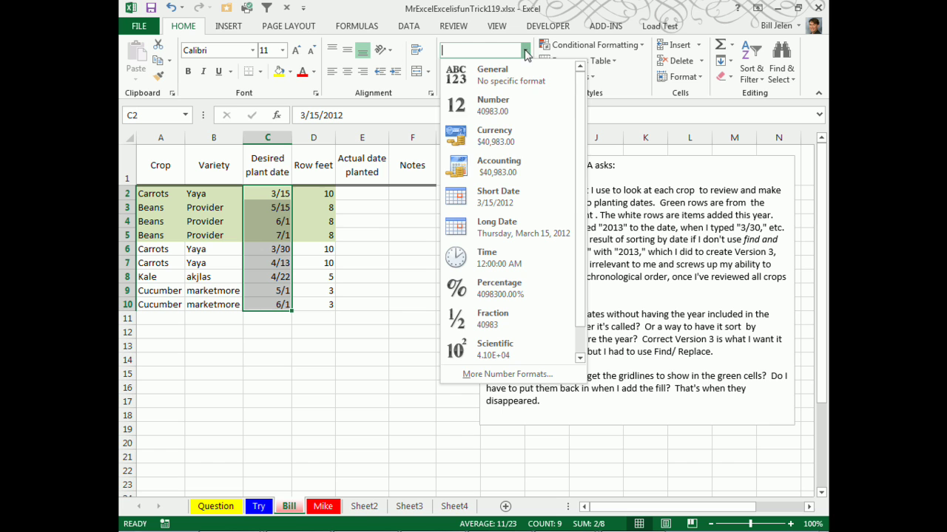
click(497, 198)
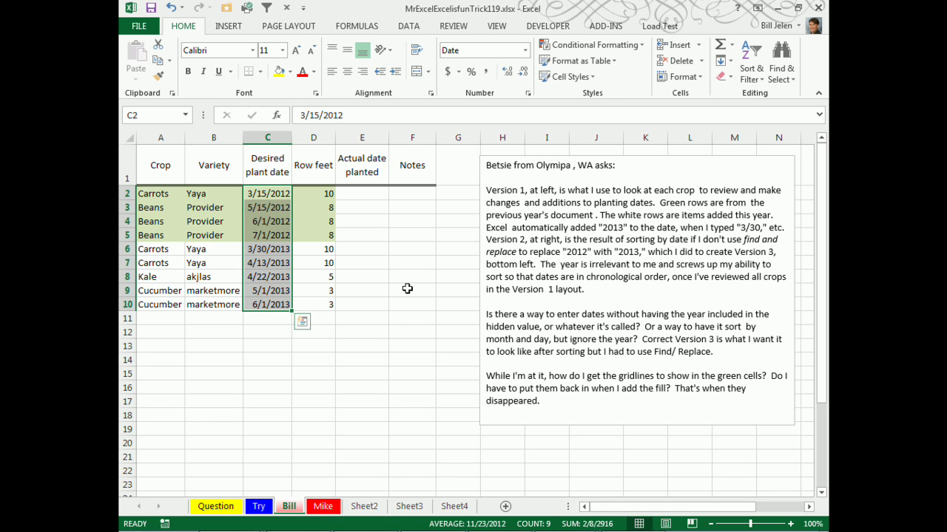
key(ctrl+q)
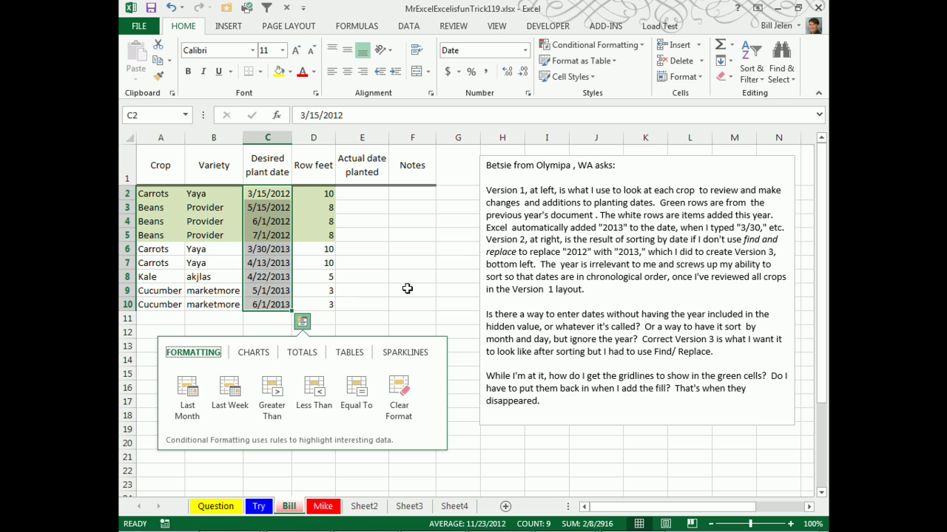
key(ctrl+h)
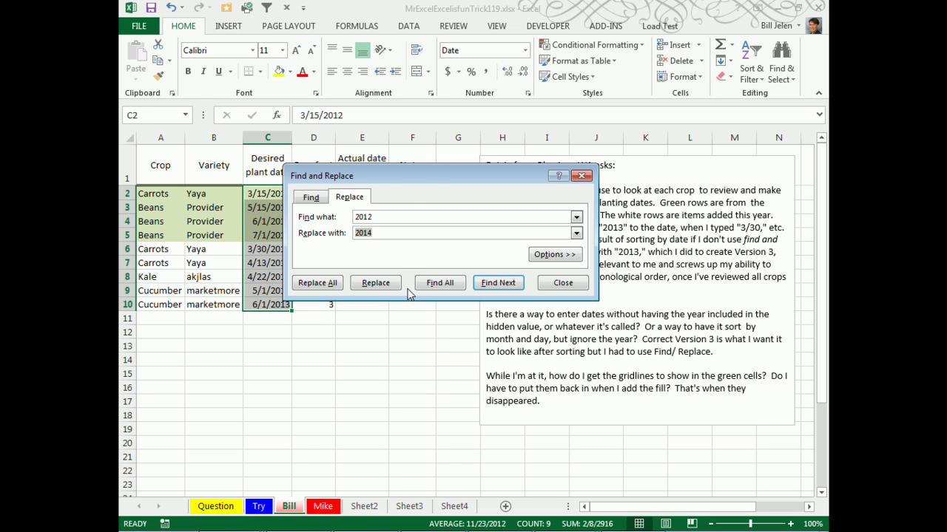
click(405, 233)
drag(418, 184, 509, 193)
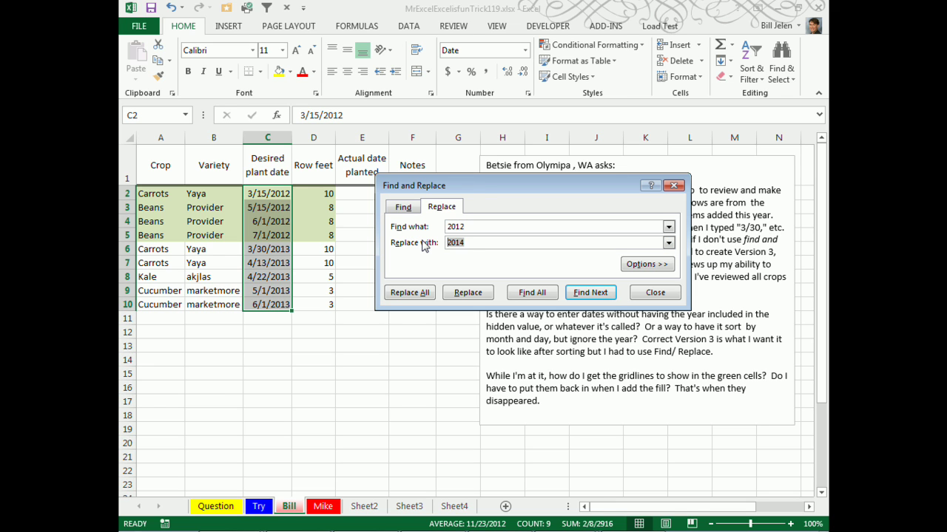
text(20)
click(422, 296)
click(477, 303)
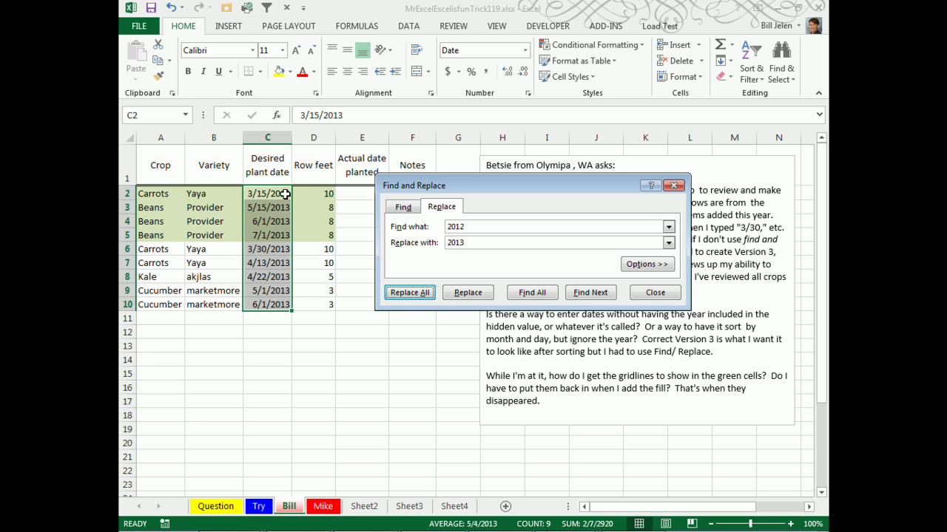
click(653, 292)
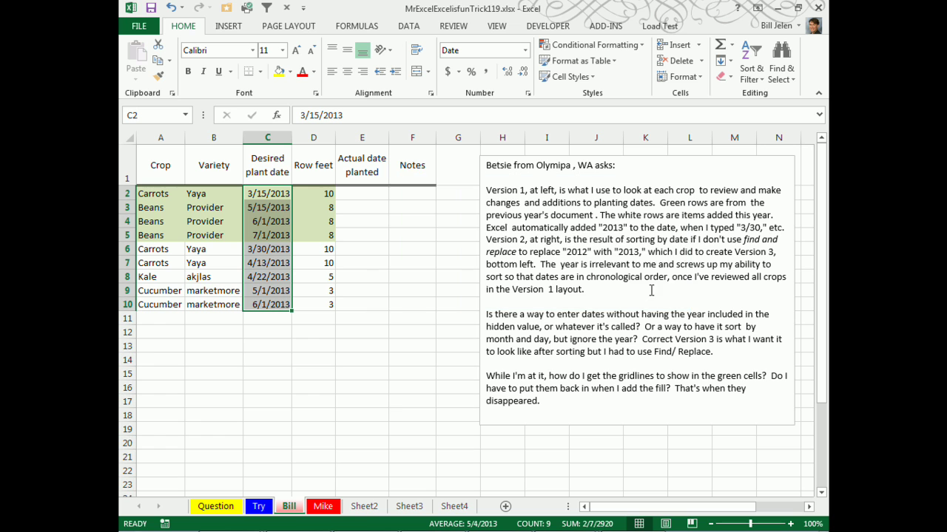
key(ctrl+z)
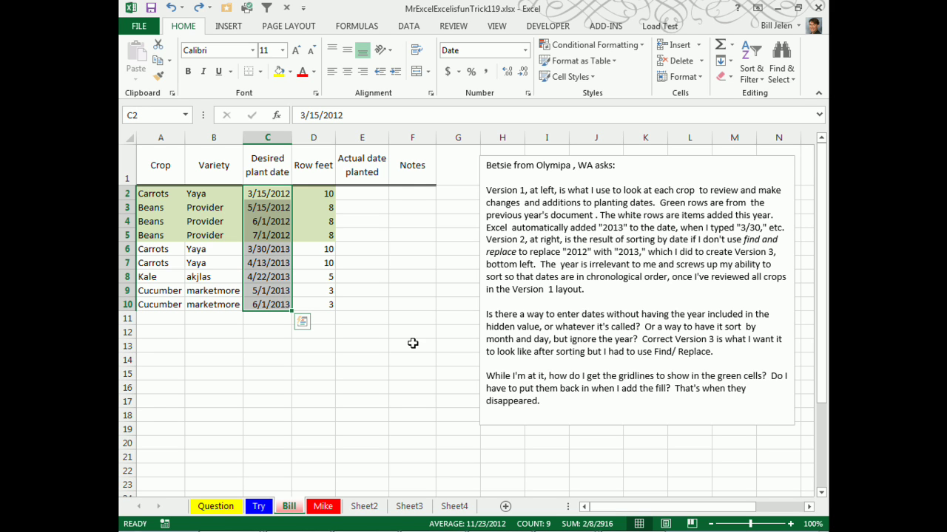
Format C2:C10 with the 3/14 month/day date type and copy the nine dates.
key(ctrl+1)
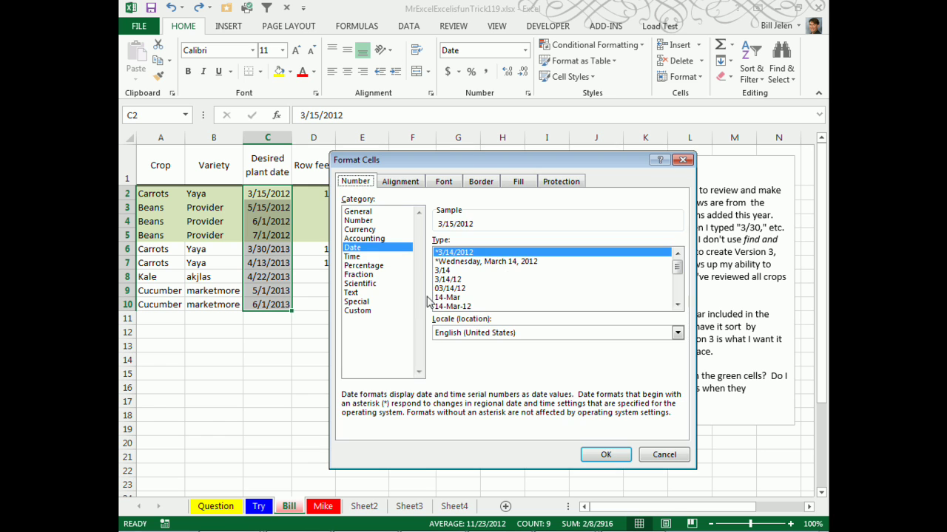
click(453, 271)
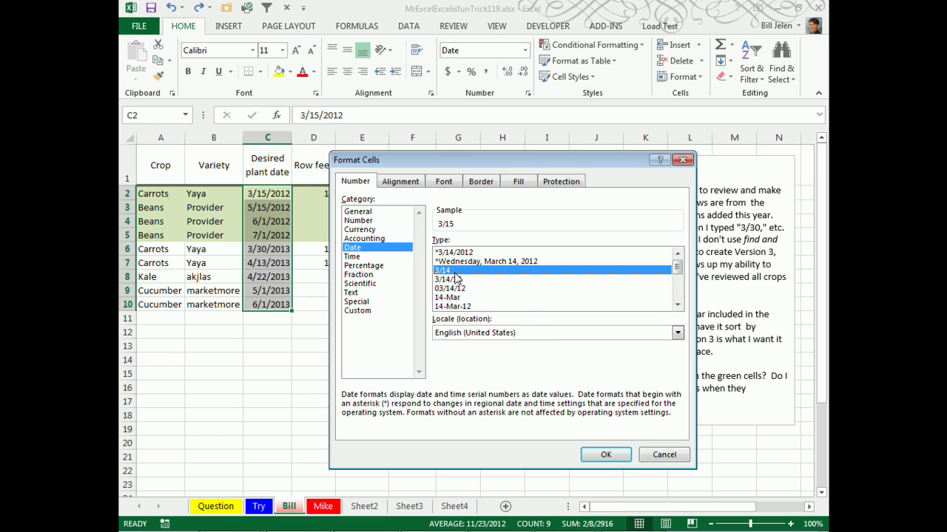
click(599, 456)
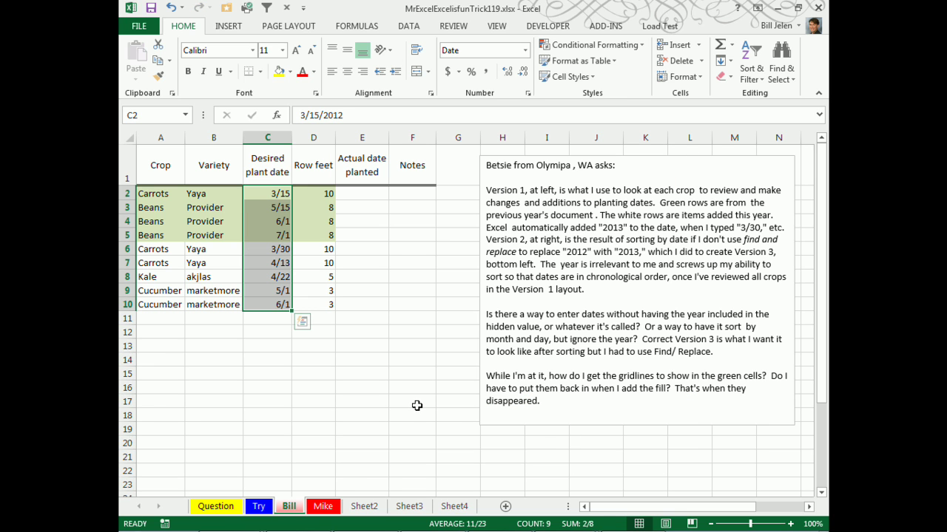
key(ctrl+c)
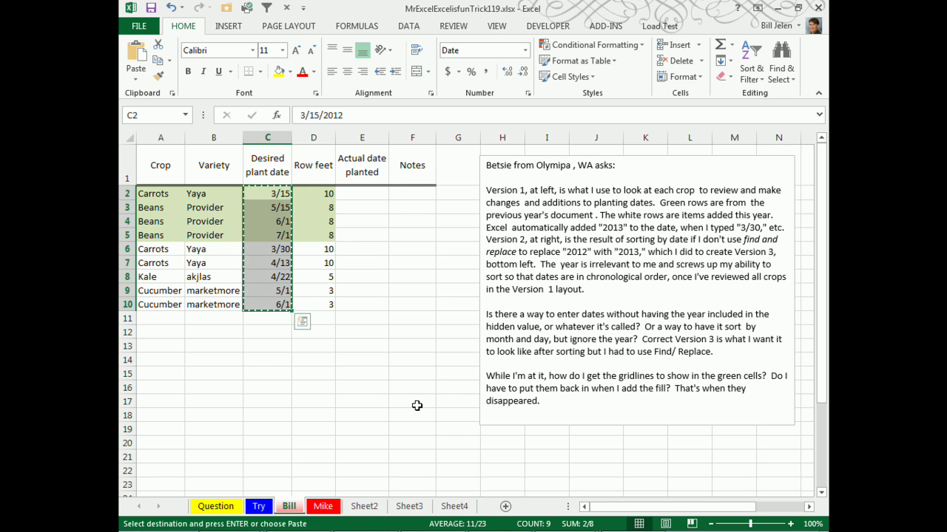
In a new workbook, paste the dates into A2 and add headings Orig and Text.
key(ctrl+n)
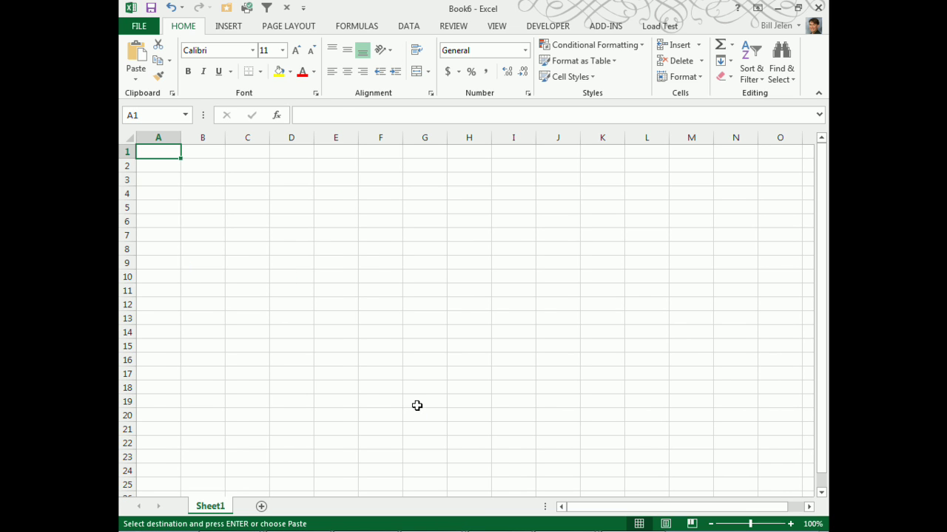
key(Down)
key(ctrl+v)
key(Up)
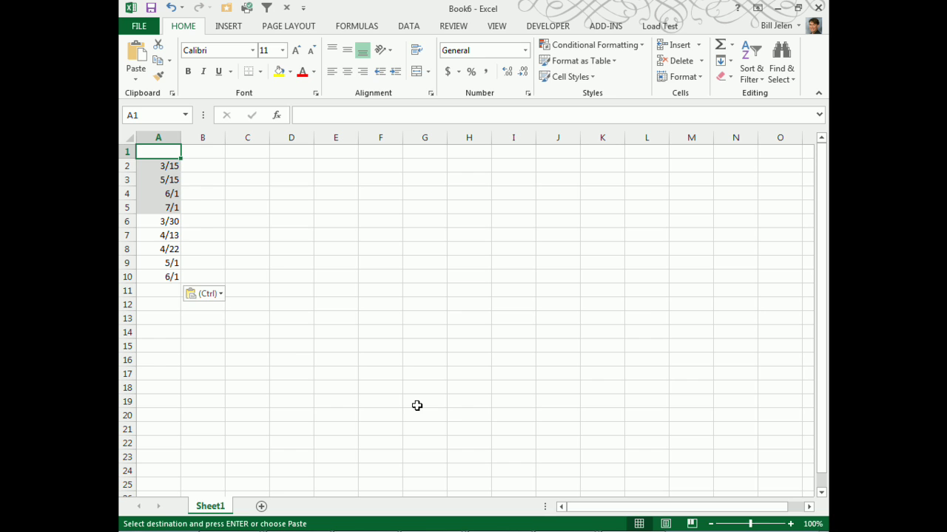
text(Orig)
key(Tab)
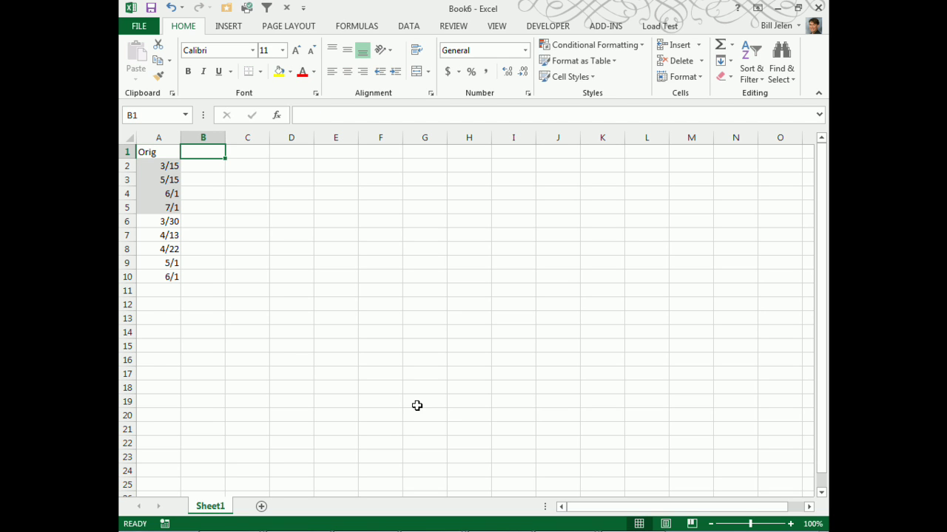
text(Text)
key(Return)
Enter =TEXT(A2,"m/d") in B2 and fill it down to row 10.
text(=text()
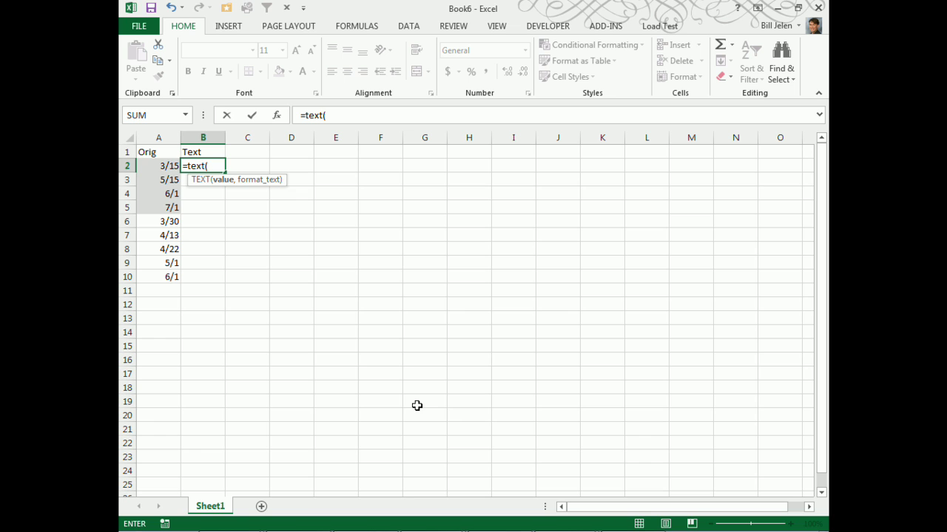
key(Left)
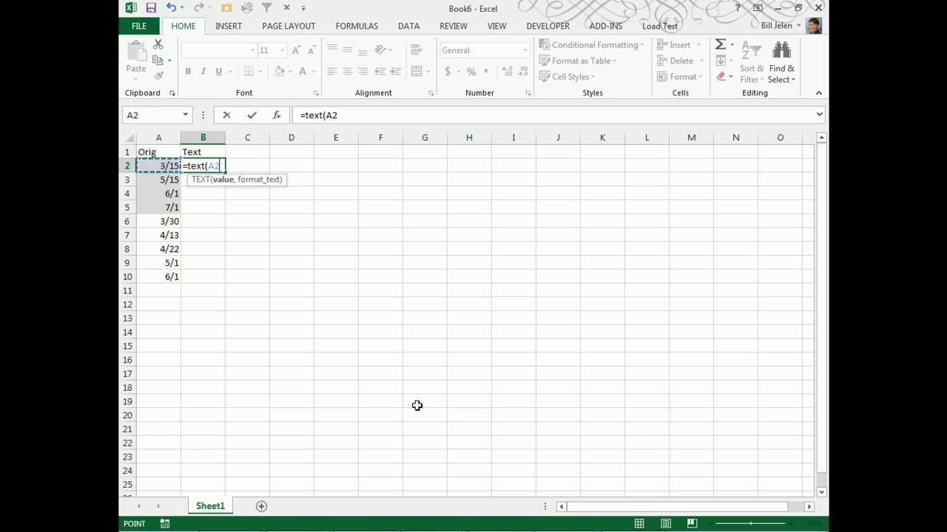
text(,"m/d)
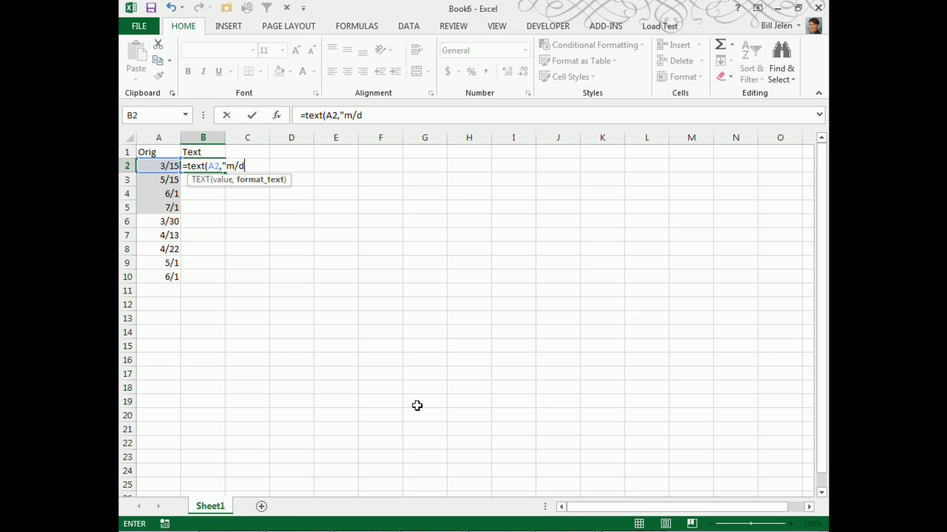
text("))
key(Return)
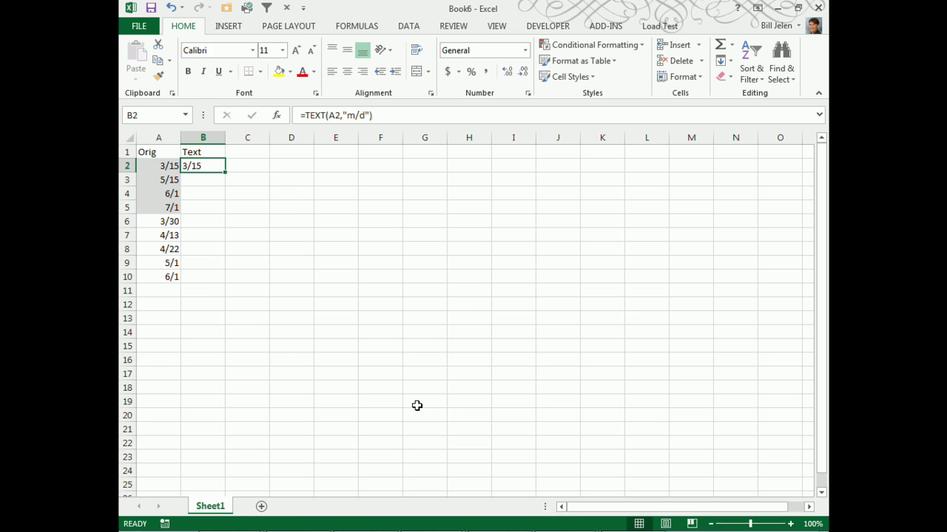
double_click(227, 174)
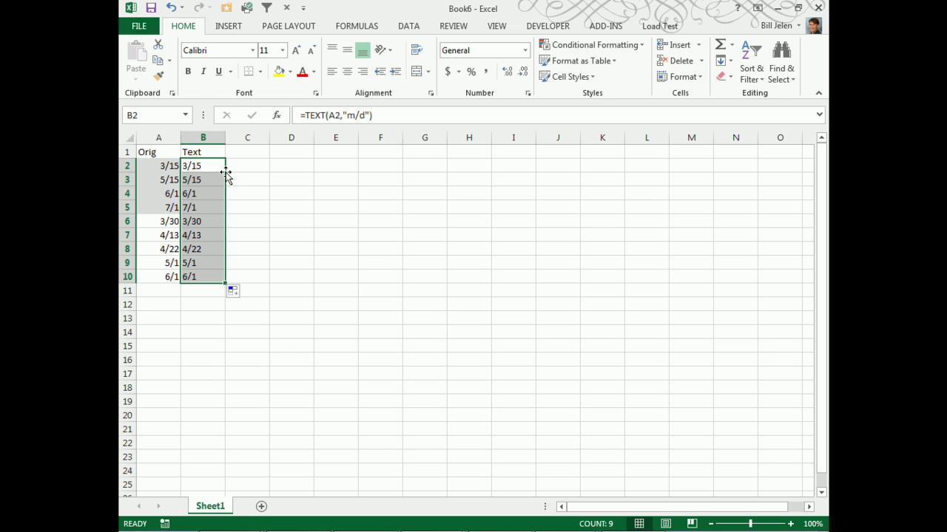
Add a SortBy heading in C1 with =TEXT(A2,"mmdd") filled down to row 10.
click(250, 151)
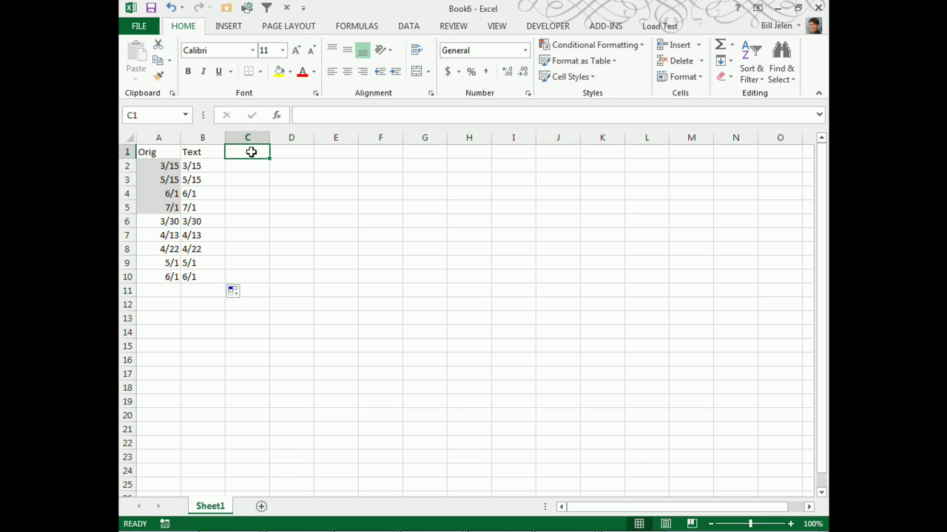
text(SortBy)
key(Return)
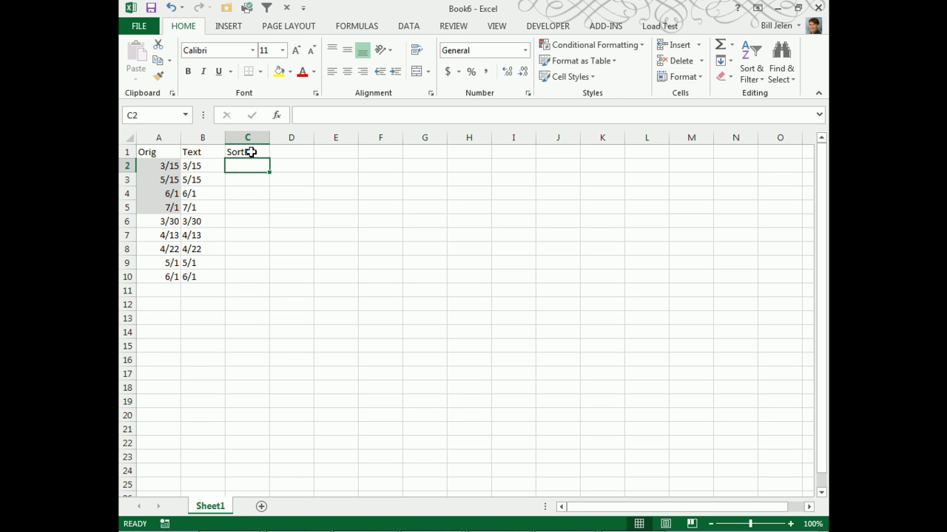
text(=text)
key(Left)
key(Left)
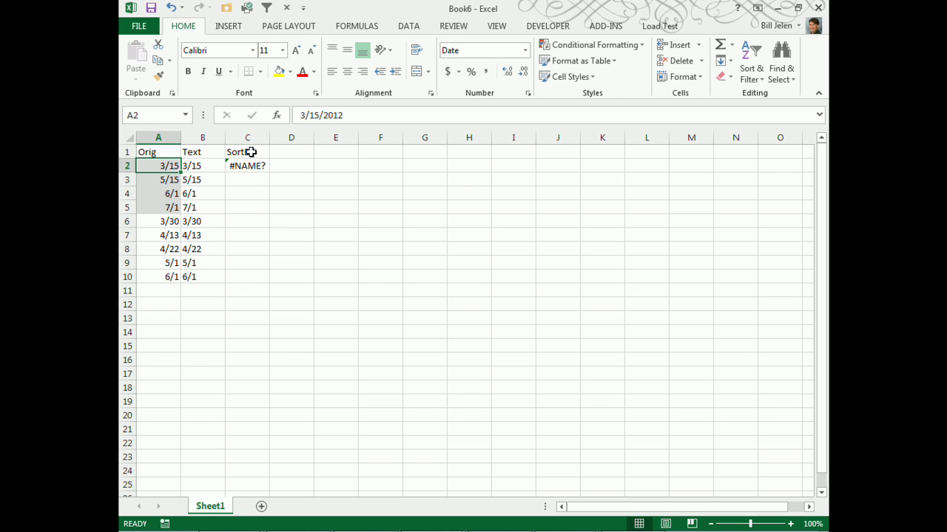
key(Right)
key(Right)
text(=text)
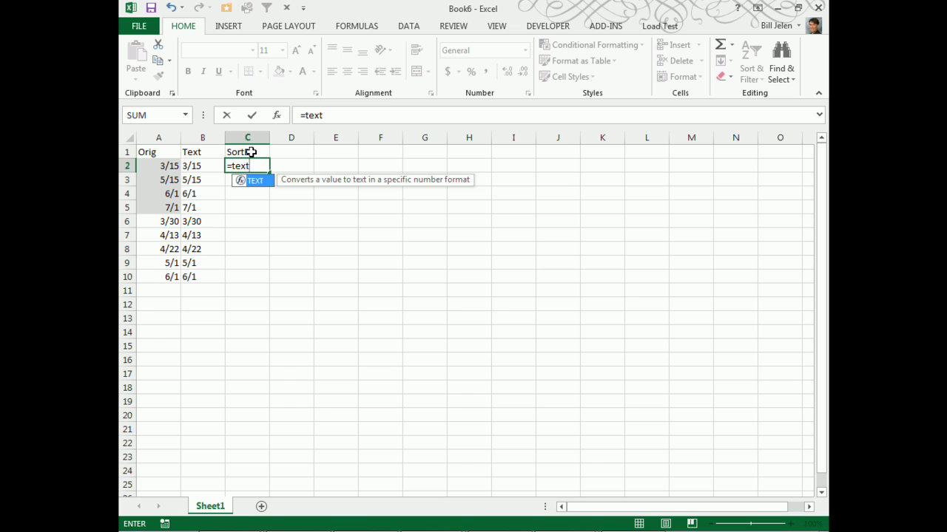
text(()
key(Left)
key(Left)
text(,")
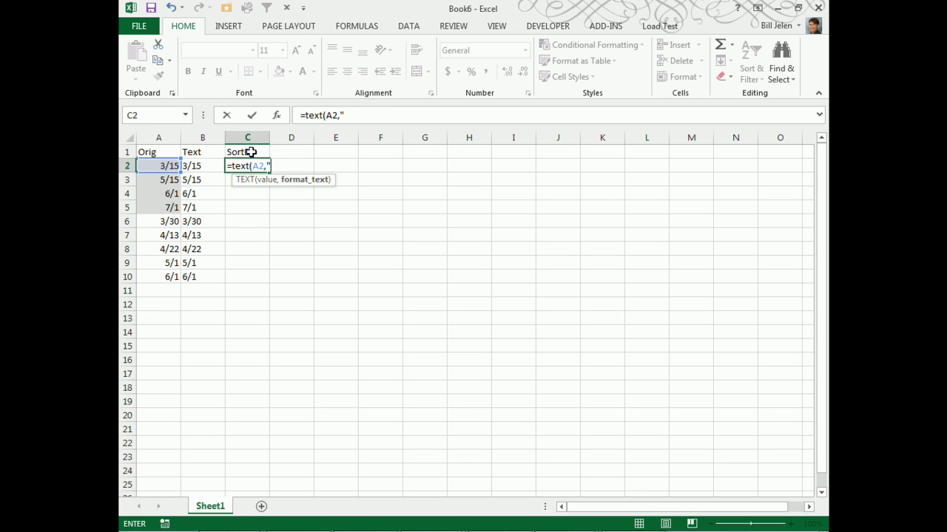
text(mmddd)
key(ctrl+Return)
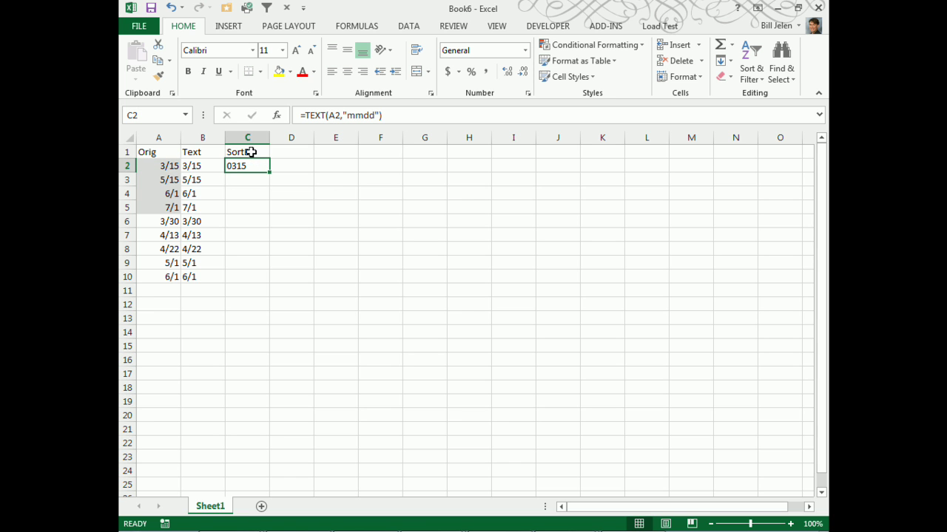
double_click(269, 173)
click(258, 164)
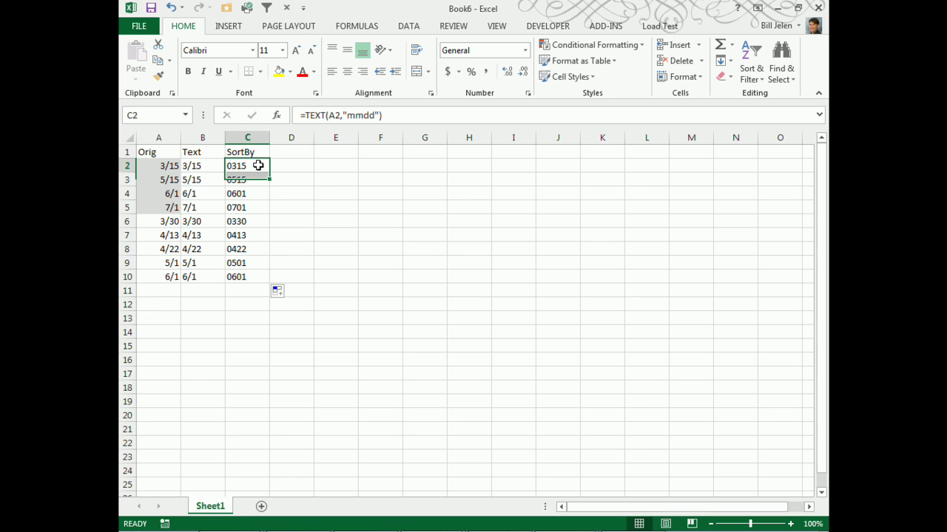
Sort A to Z by SortBy and paste B2:B10's text dates as values at F12.
click(407, 29)
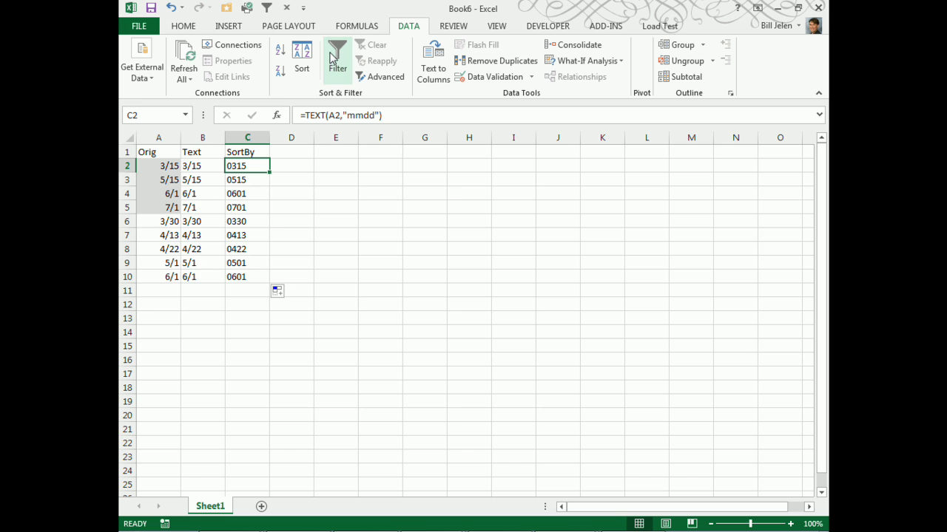
click(284, 52)
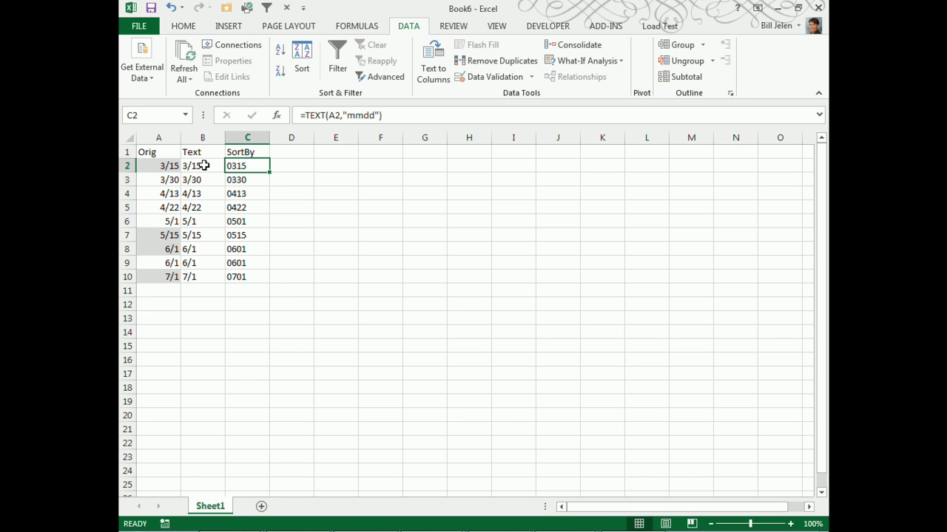
drag(203, 164, 203, 275)
key(ctrl+c)
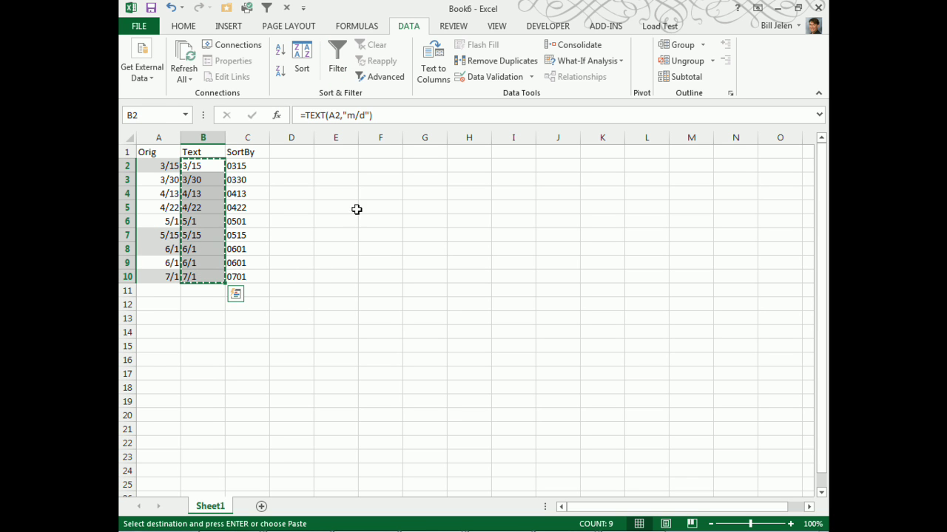
click(370, 302)
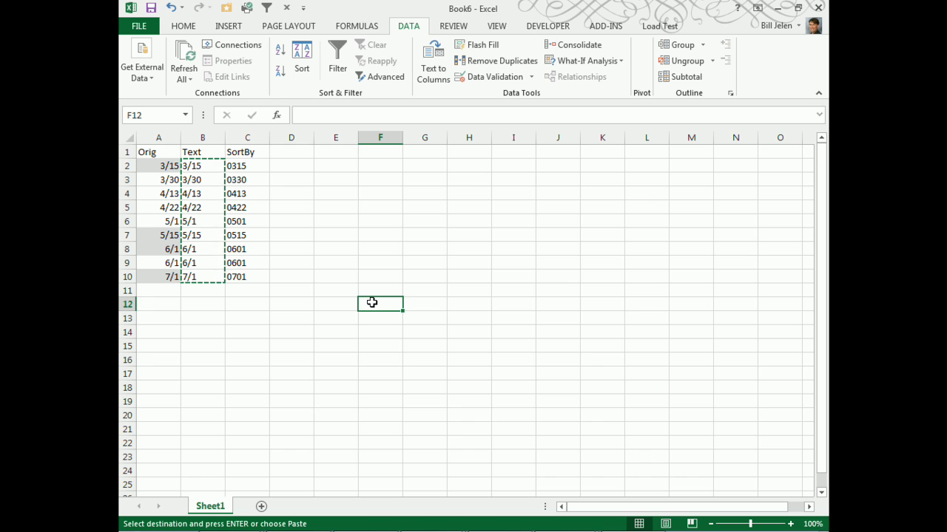
key(ctrl+alt+v)
key(v)
key(Return)
key(Down)
key(Down)
key(Down)
key(Down)
key(Down)
key(Down)
key(Down)
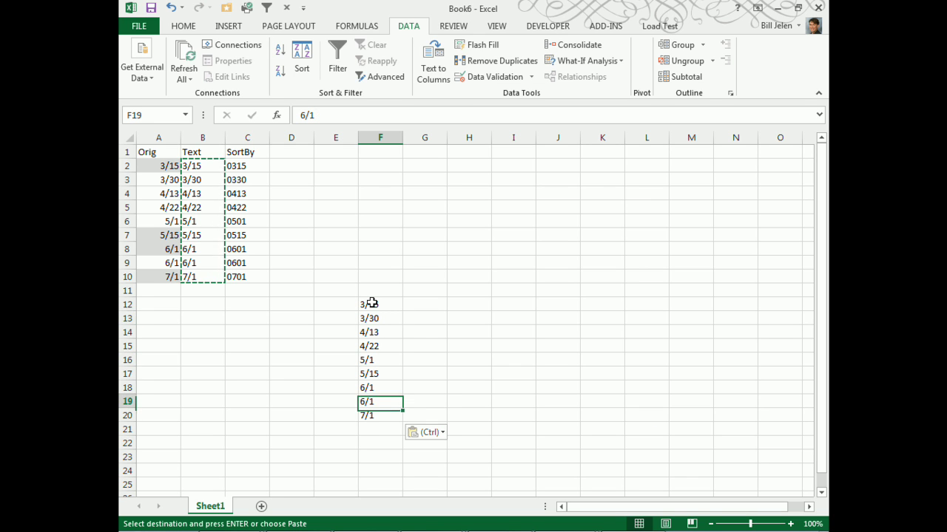
Delete the duplicate 6/1 cell shifting up, and select the eight dates F12:F19.
key(ctrl+minus)
key(Return)
key(Up)
key(Up)
key(Up)
key(Up)
key(Up)
key(Up)
key(Up)
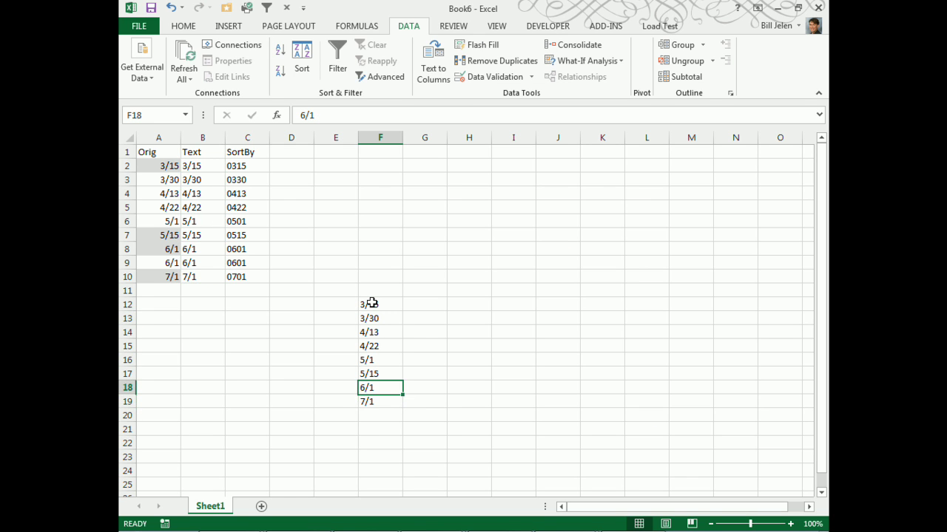
key(ctrl+shift+Down)
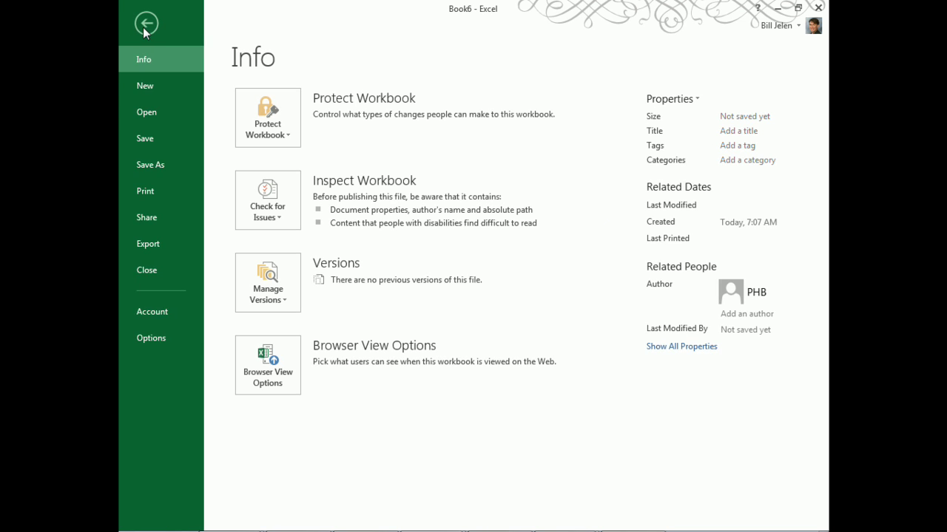
Import F12:F19 as a custom list of dates 3/15 through 7/1 via Advanced options.
click(157, 337)
click(243, 164)
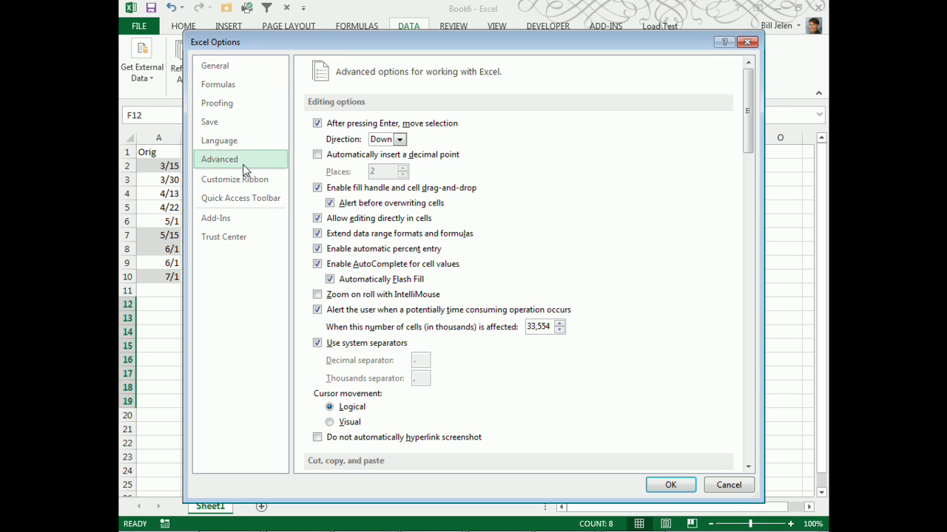
drag(744, 108, 716, 439)
click(524, 215)
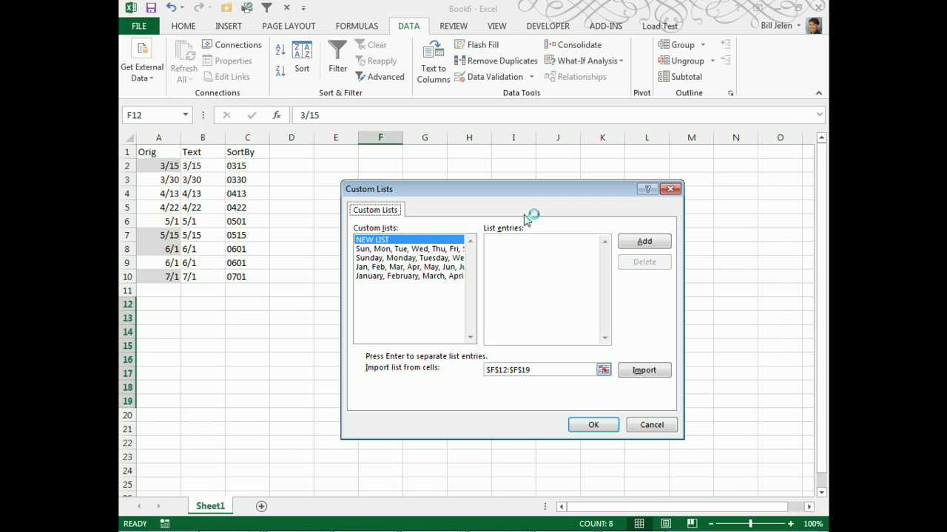
click(645, 372)
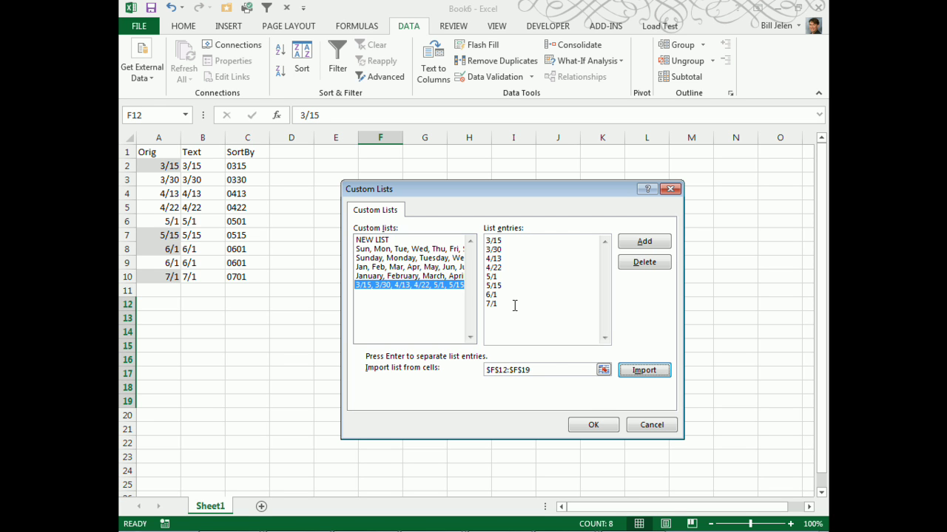
click(594, 425)
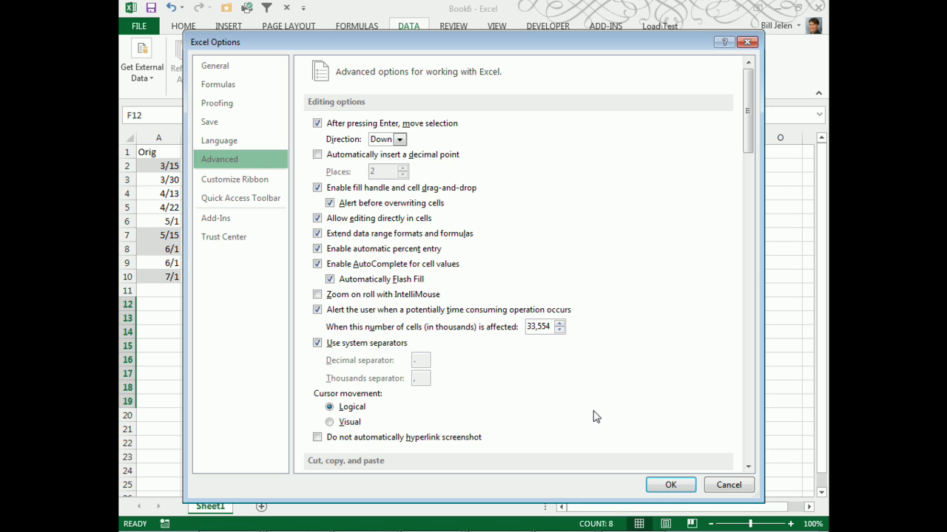
click(646, 482)
click(531, 344)
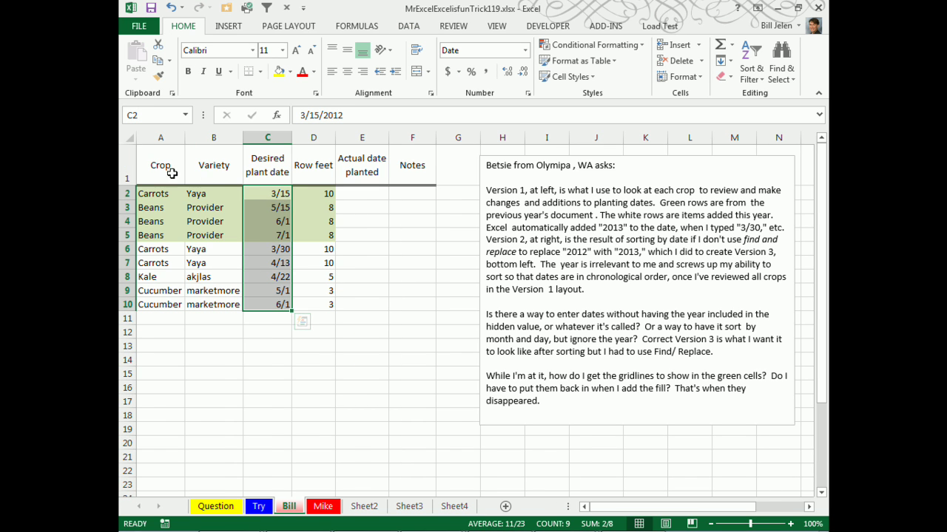
Sort the planting table by Desired plant date using the 3/15–7/1 custom list.
drag(155, 169, 422, 305)
click(412, 28)
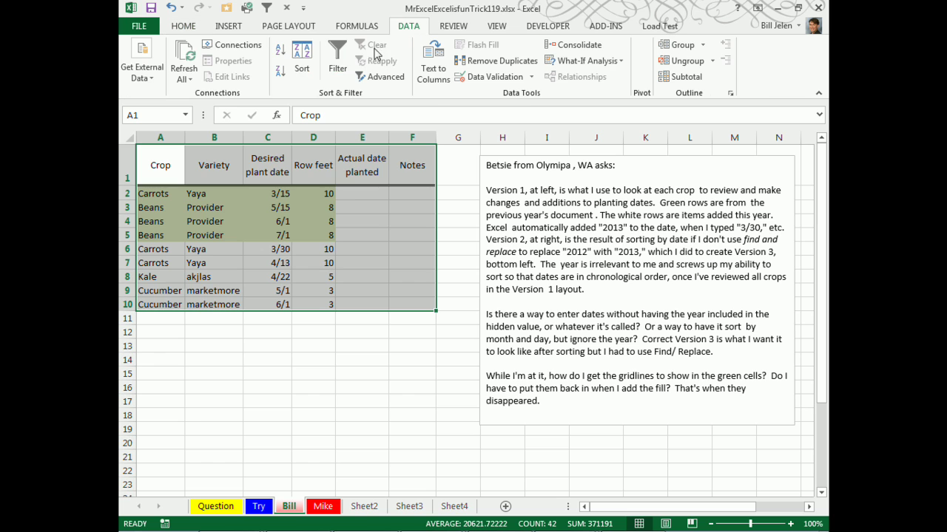
click(303, 59)
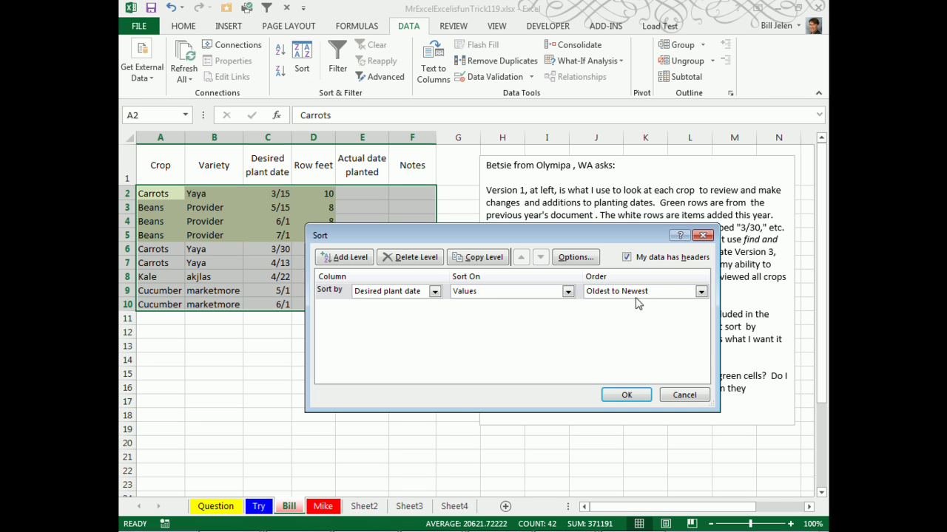
click(701, 292)
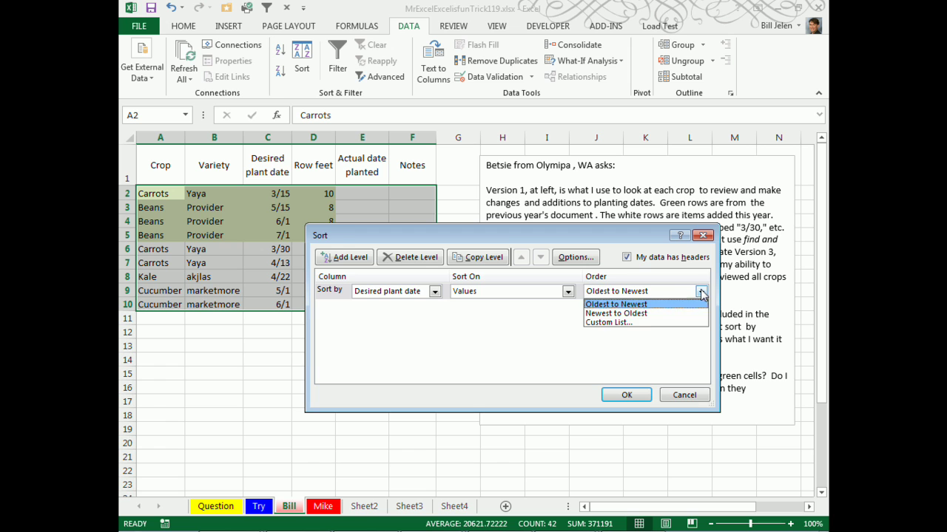
click(628, 323)
click(416, 285)
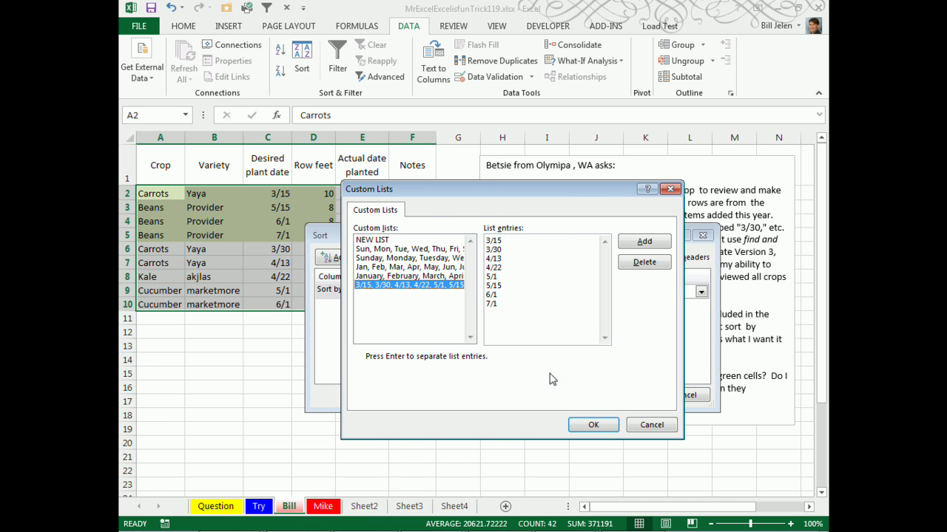
click(592, 425)
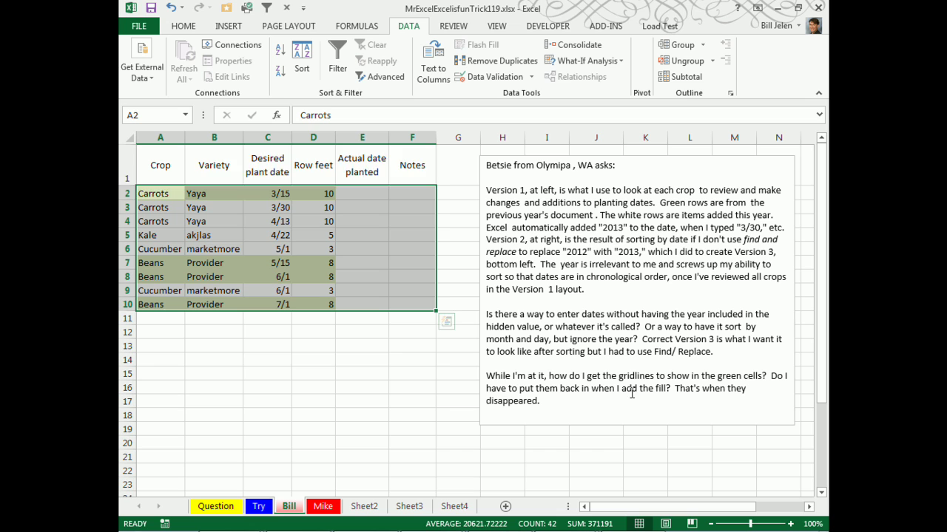
click(629, 396)
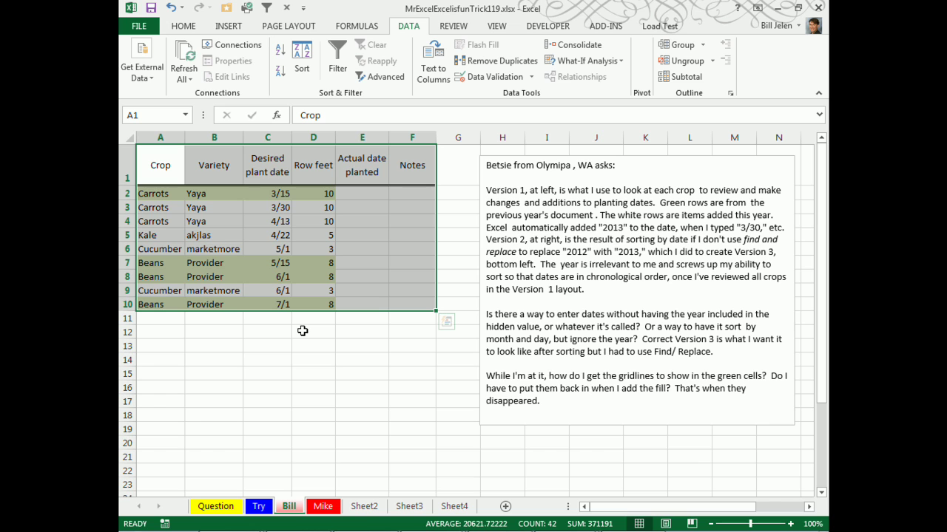
In Book6, fill daily dates from 3/1/2013 down I2:I255 and autofit column I.
key(ctrl+Tab)
key(Right)
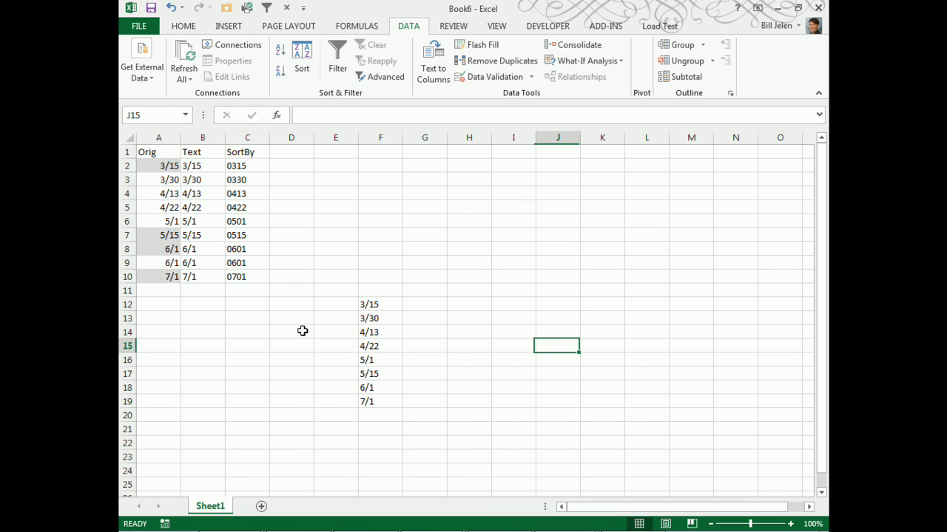
key(Up)
key(Up)
key(Up)
key(Up)
key(Up)
key(Up)
key(Up)
key(Up)
key(Up)
key(Up)
key(Up)
key(Up)
key(Up)
key(Left)
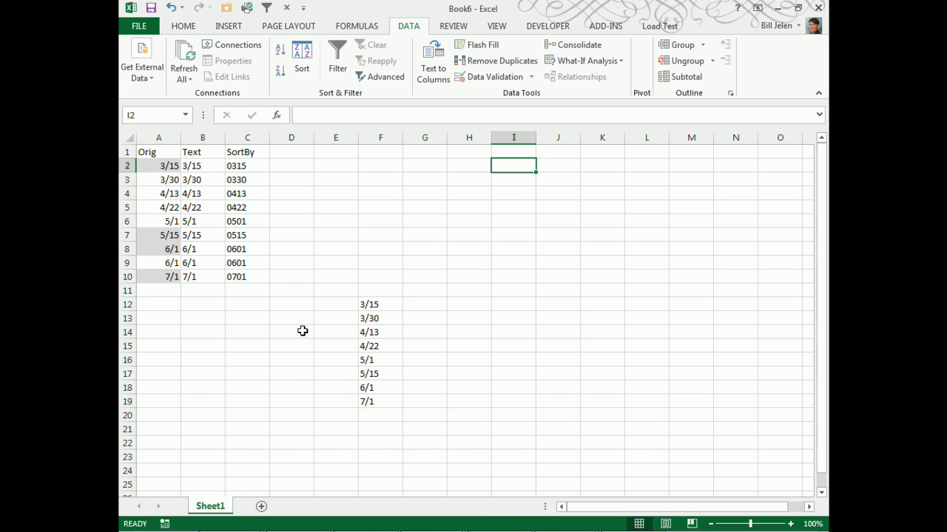
text(3/1/)
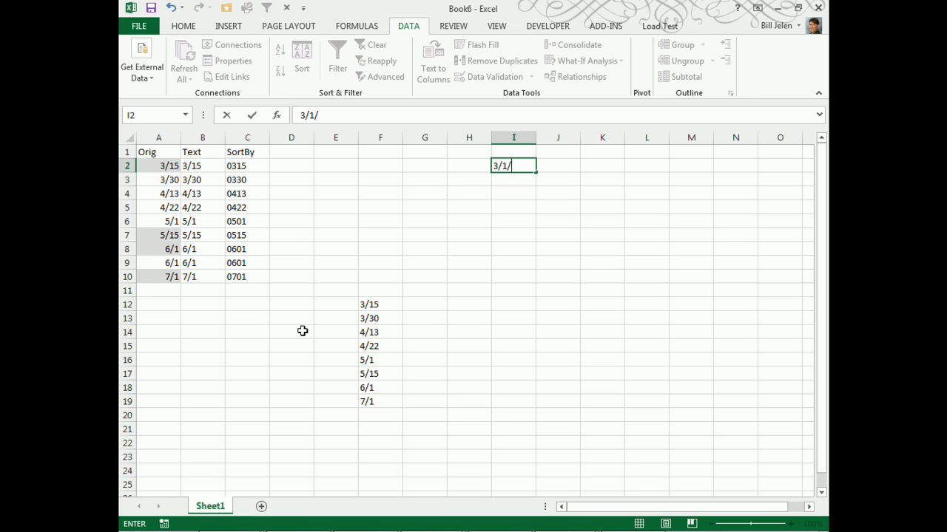
text(201)
text(3)
key(Return)
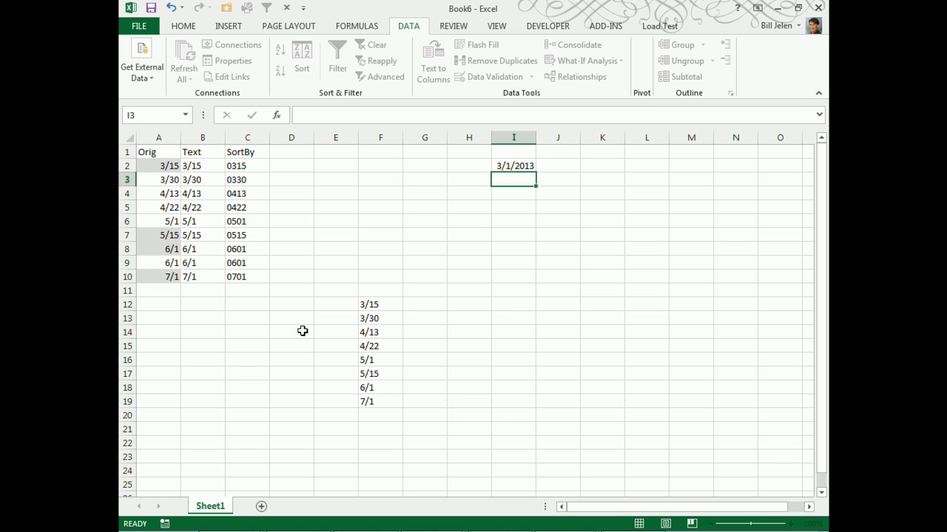
key(Up)
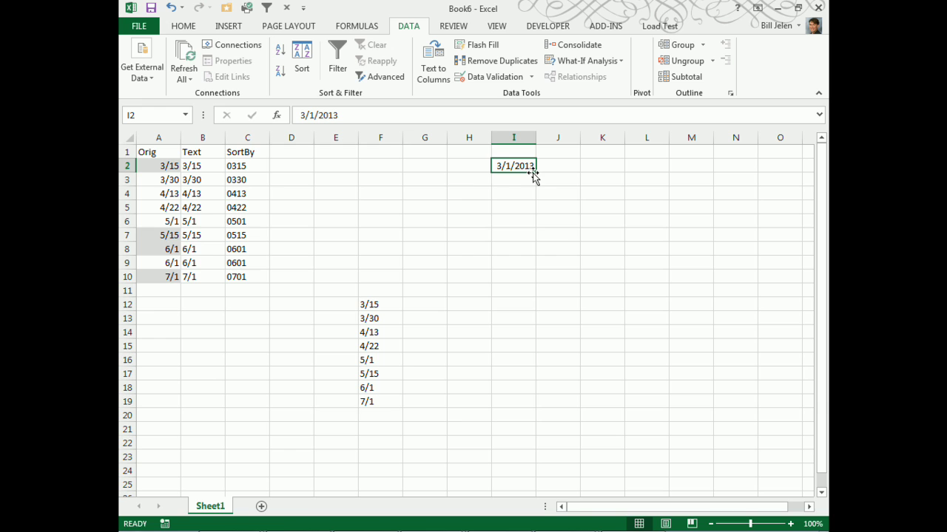
drag(534, 173, 517, 323)
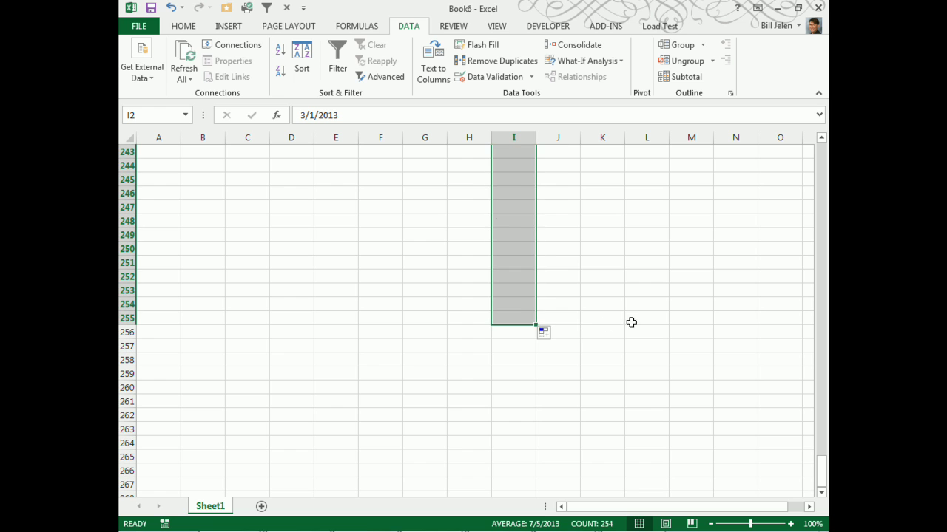
double_click(536, 138)
key(ctrl+Up)
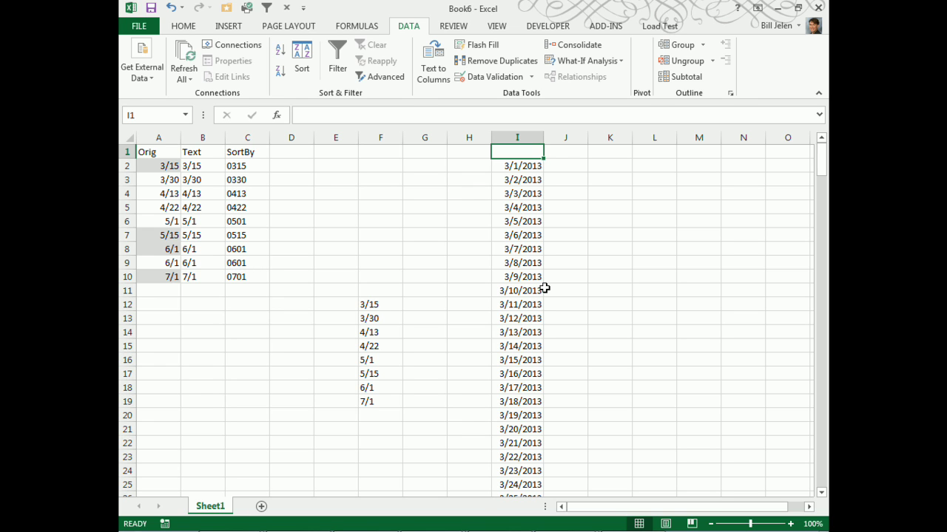
Copy B2's m/d TEXT formula to J2, fill it down, and convert it to values.
key(Left)
key(Left)
key(Left)
key(Left)
key(Left)
key(Left)
key(Left)
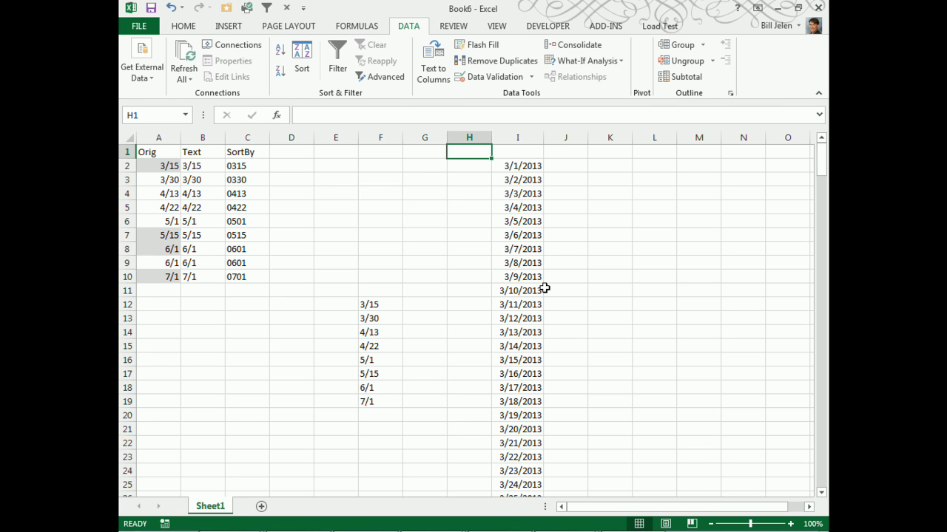
key(Down)
key(ctrl+c)
key(Right)
key(Right)
key(Right)
key(Right)
key(Right)
key(Right)
key(Right)
key(Right)
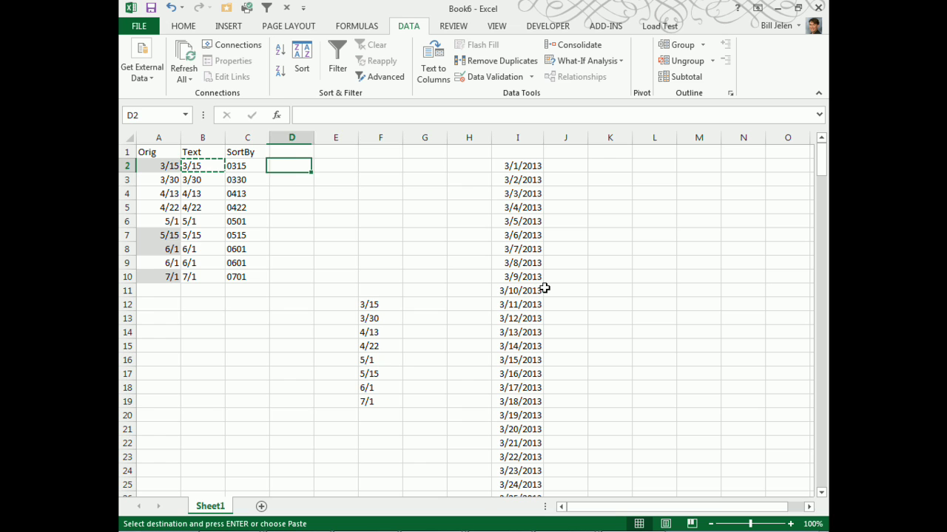
key(ctrl+v)
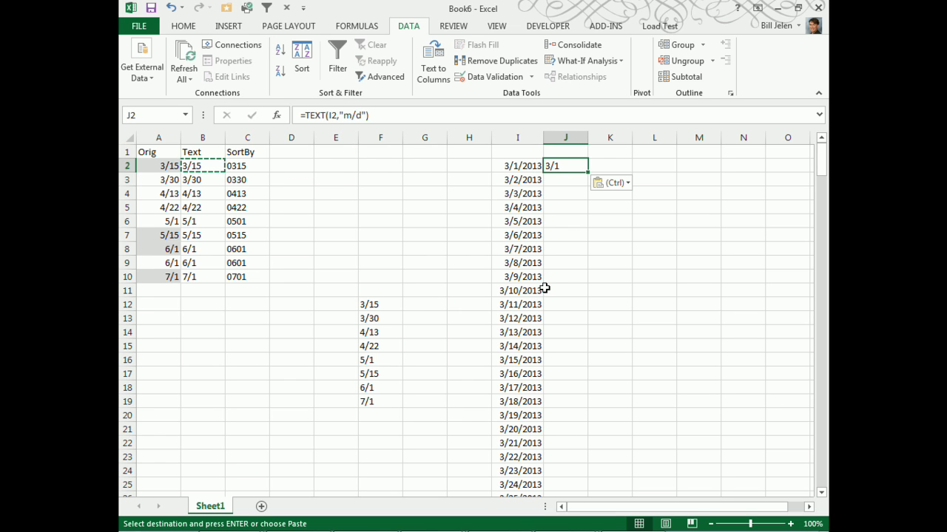
double_click(589, 172)
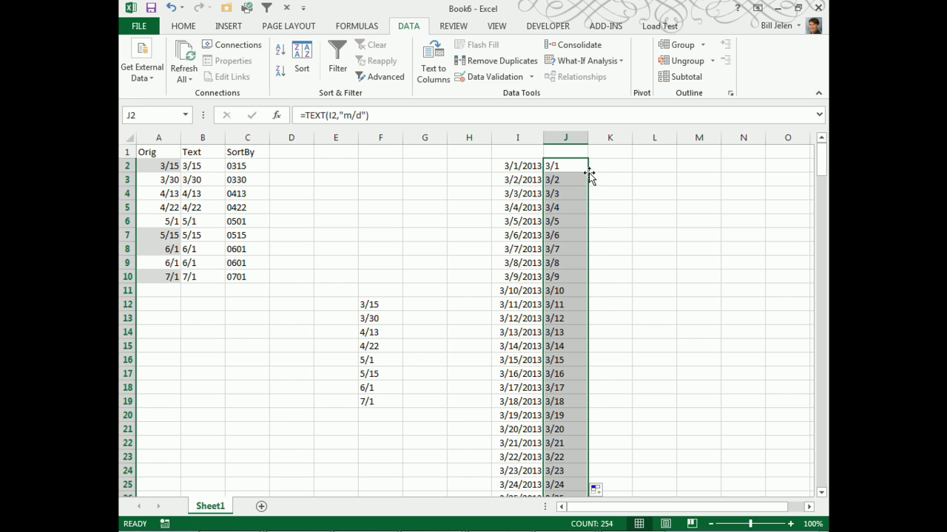
key(ctrl+c)
key(alt+e)
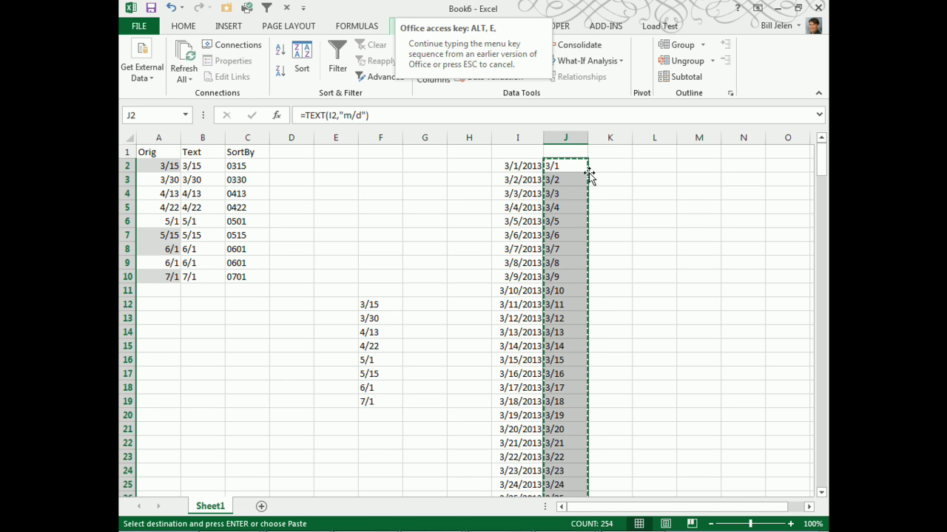
key(s)
key(v)
key(Return)
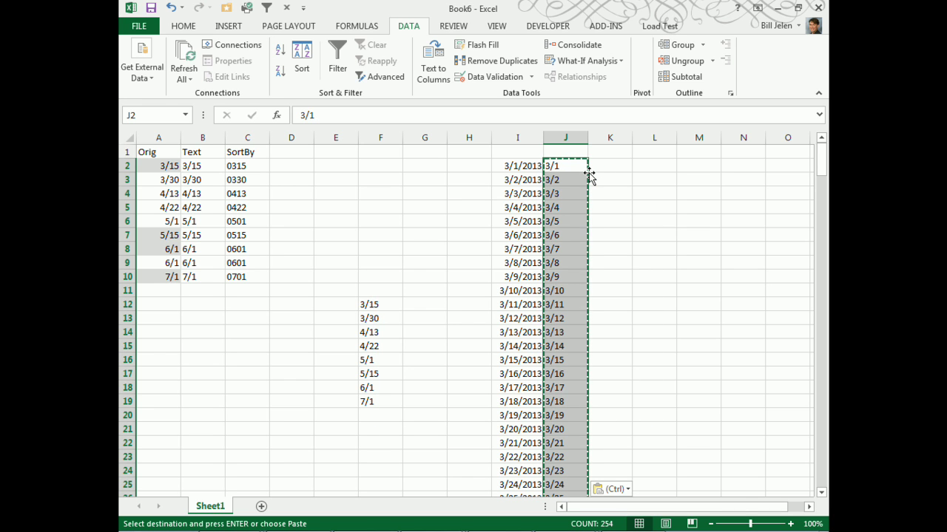
Delete the old 3/15, 3/30, 4/13 custom list in Advanced options.
click(148, 27)
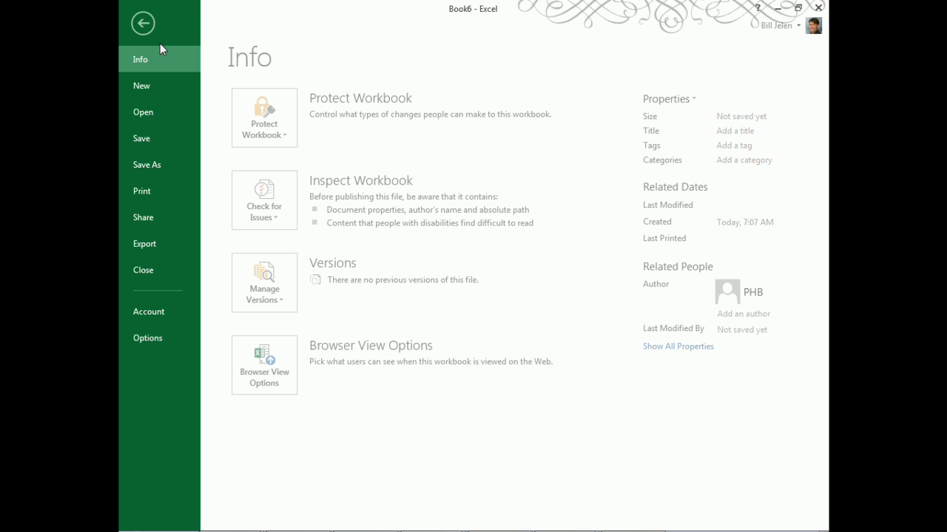
click(156, 338)
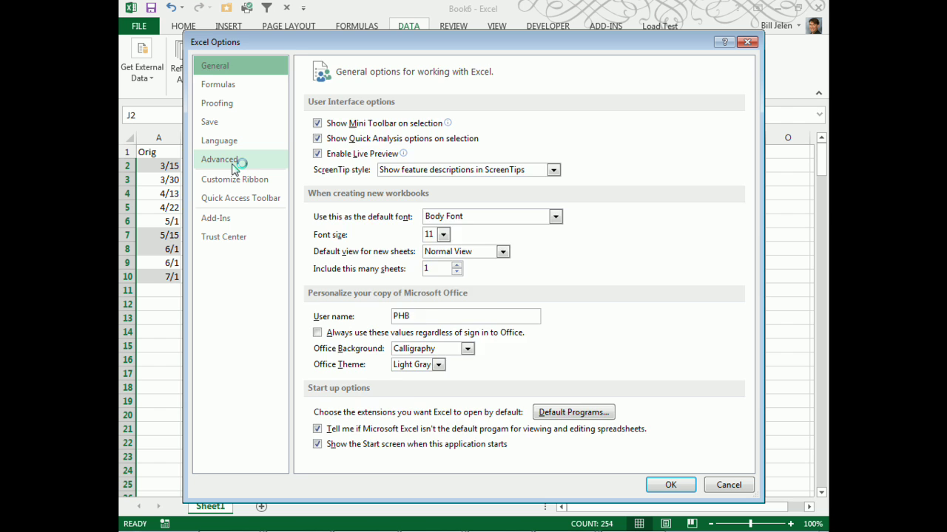
click(239, 159)
drag(748, 141, 748, 466)
click(547, 218)
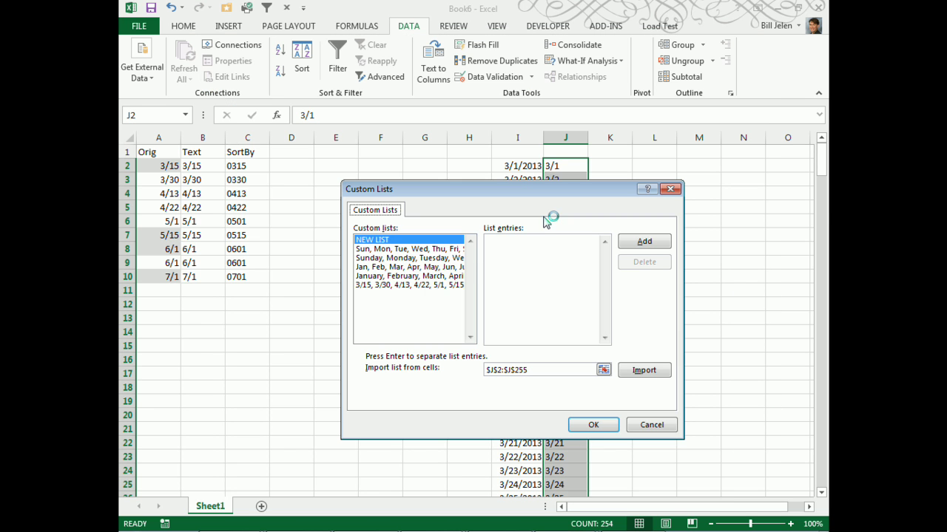
click(457, 287)
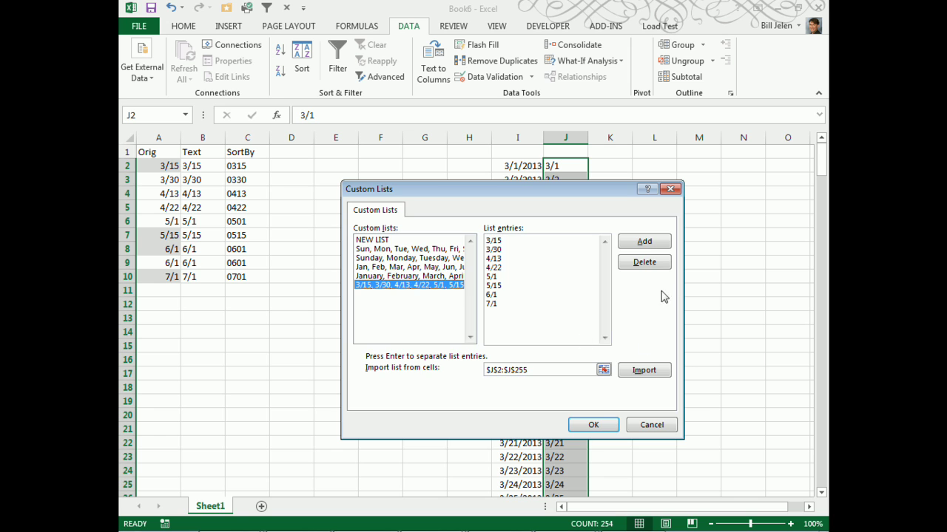
click(652, 264)
click(448, 299)
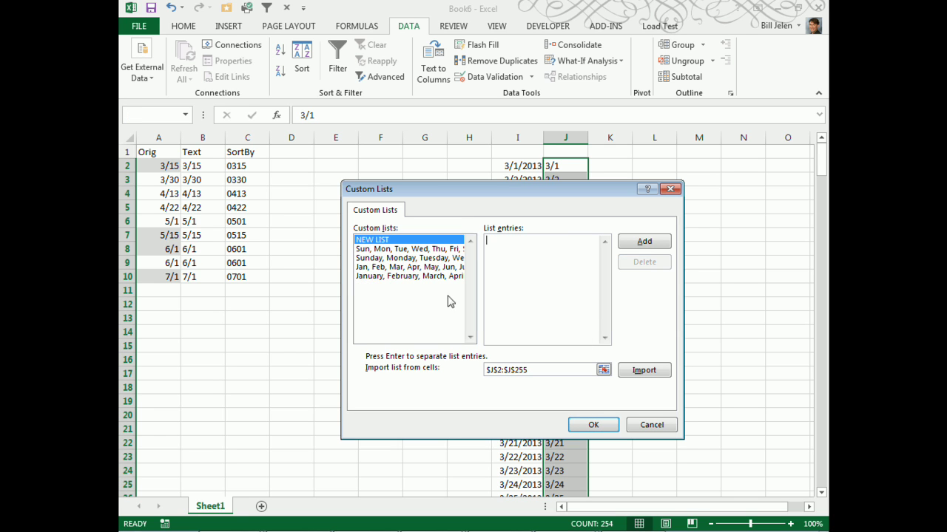
Import $J$2:$J$255 as the new daily date custom list and close Options.
click(654, 374)
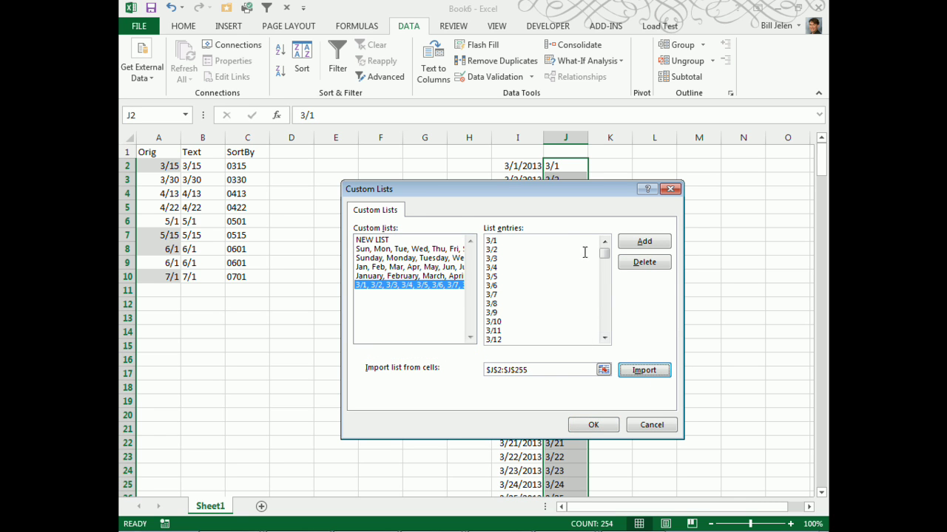
drag(605, 253, 604, 333)
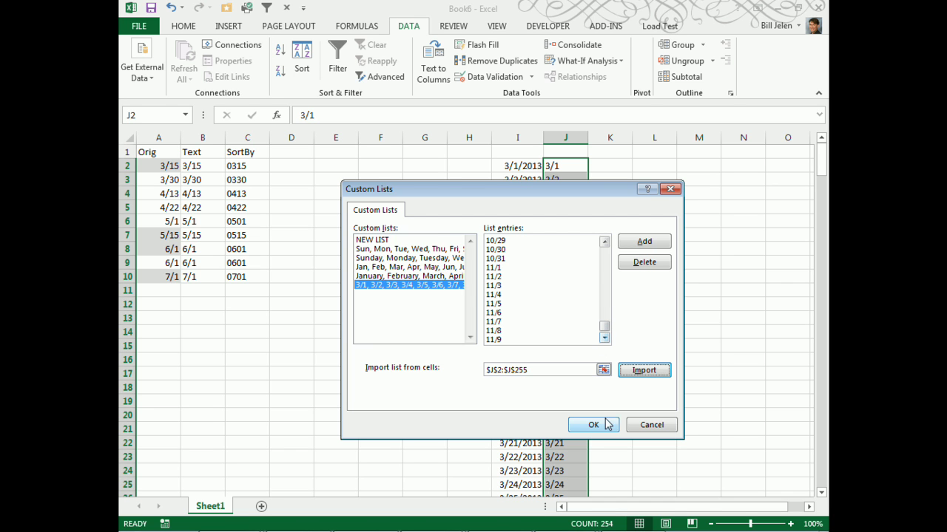
click(593, 425)
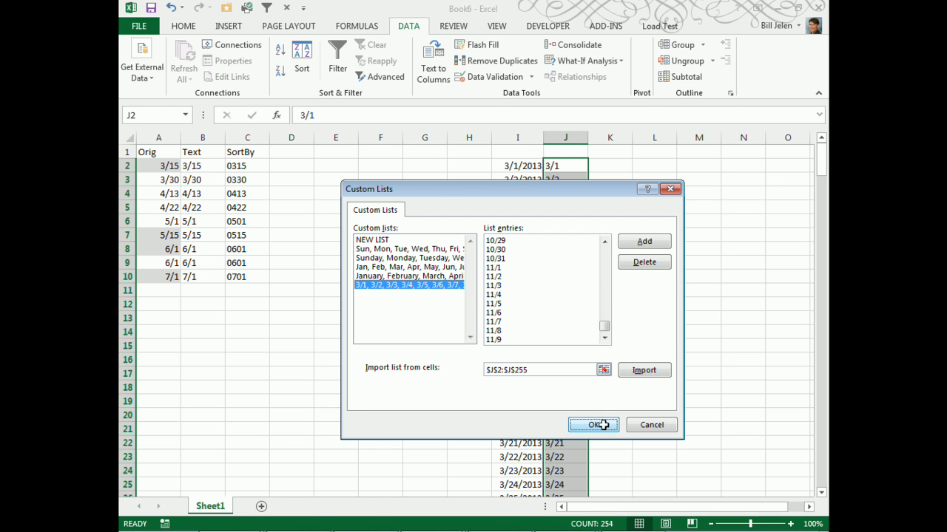
click(670, 481)
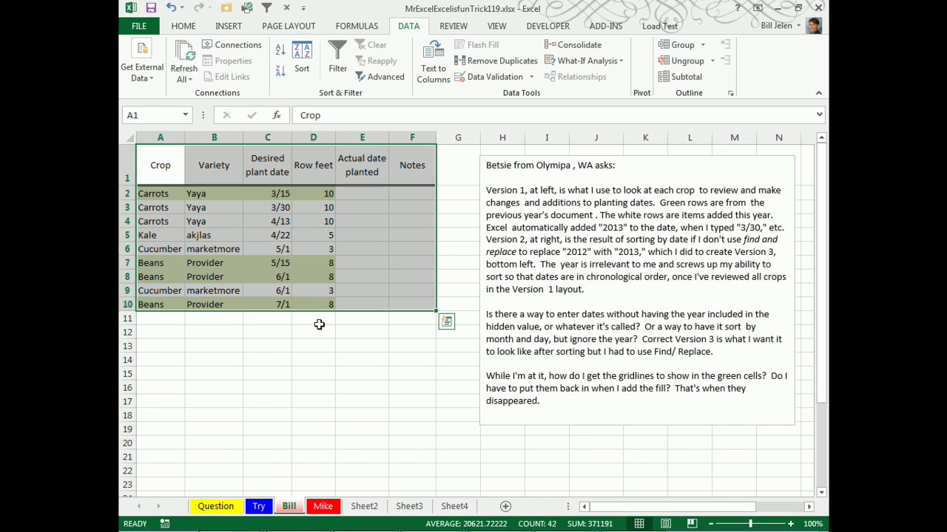
Sort the planting table by Desired plant date with the 3/1, 3/2, 3/3… custom list.
drag(161, 164, 409, 305)
click(316, 65)
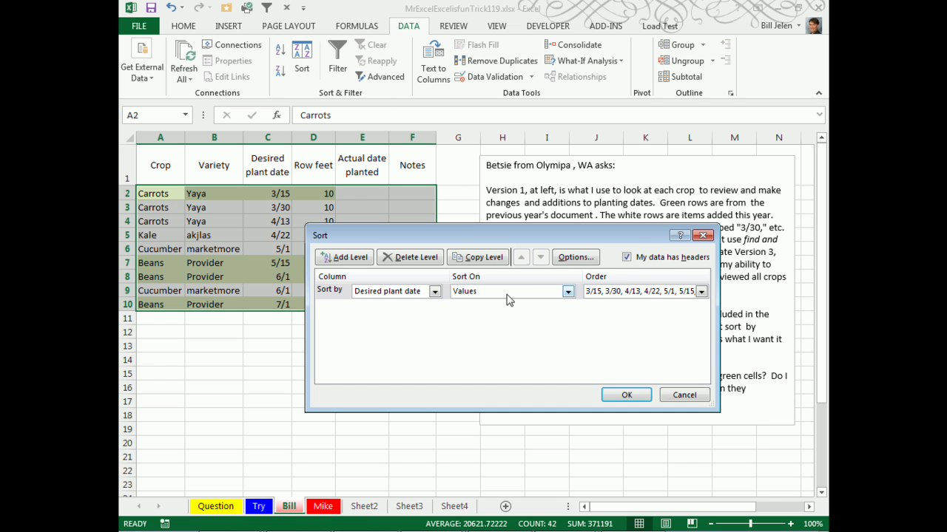
click(701, 292)
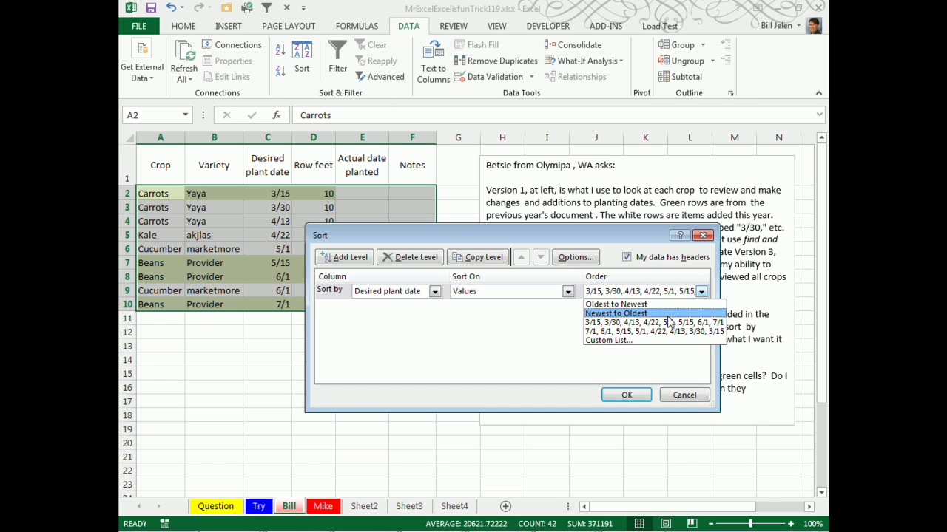
click(624, 339)
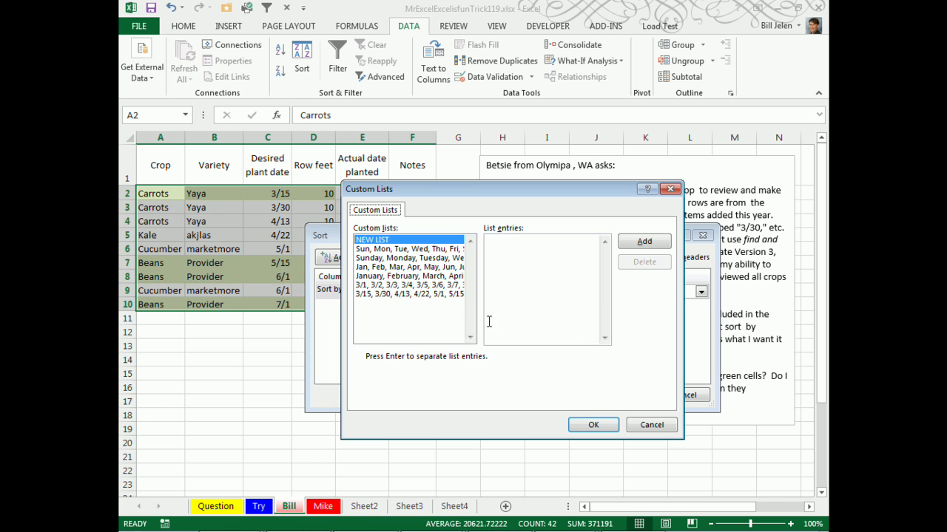
click(398, 287)
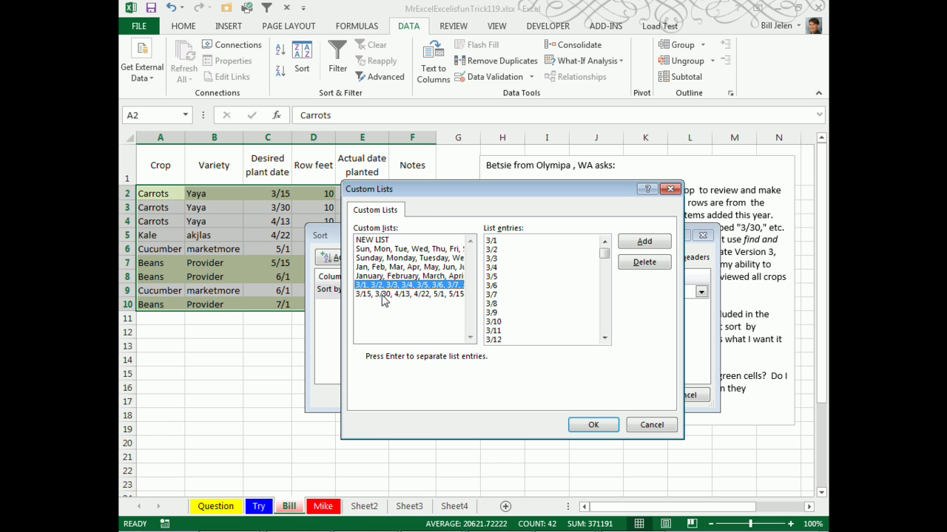
click(596, 425)
click(626, 396)
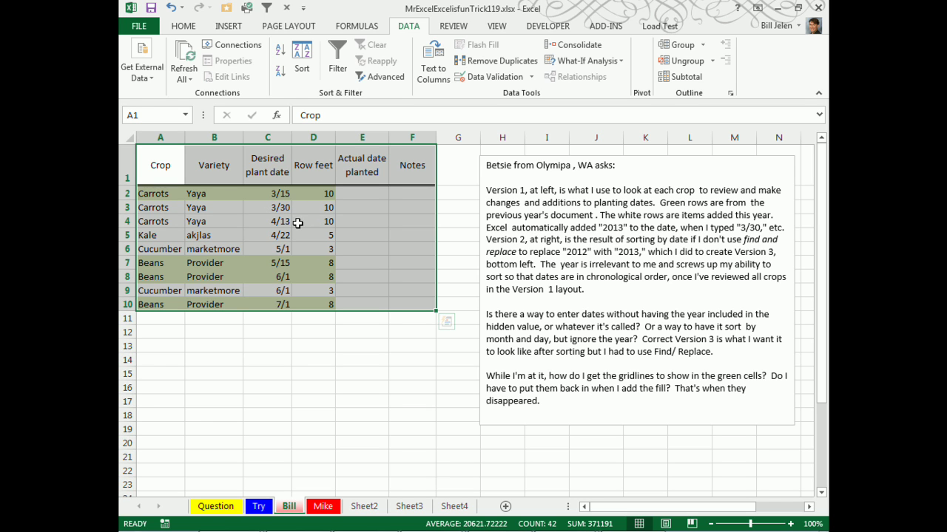
Start a new Dill row in row 11 with a placeholder variety and a 3/29 plant date.
click(170, 318)
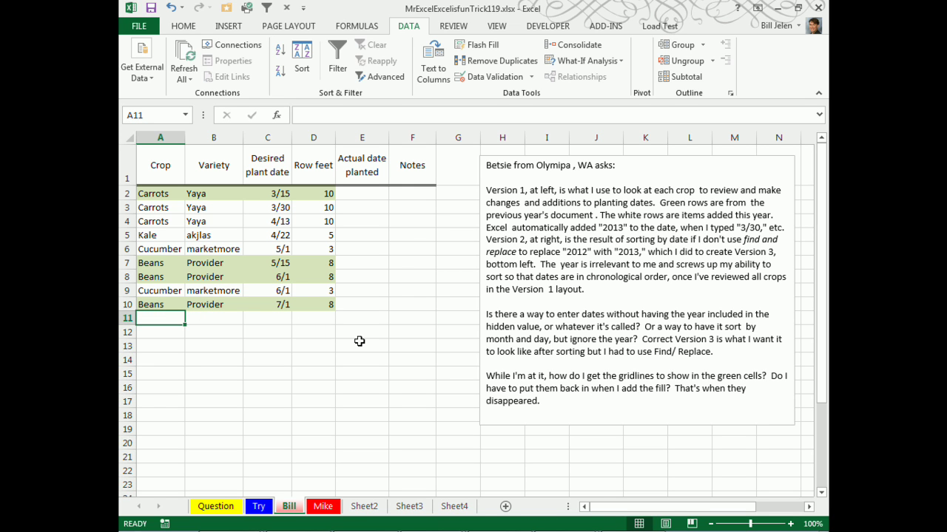
text(D)
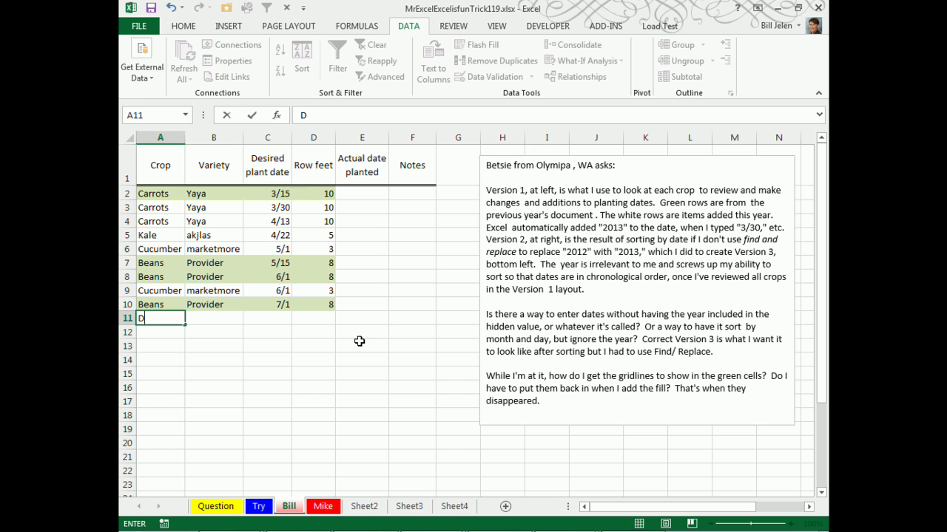
text(ill)
key(Tab)
text(adlkja)
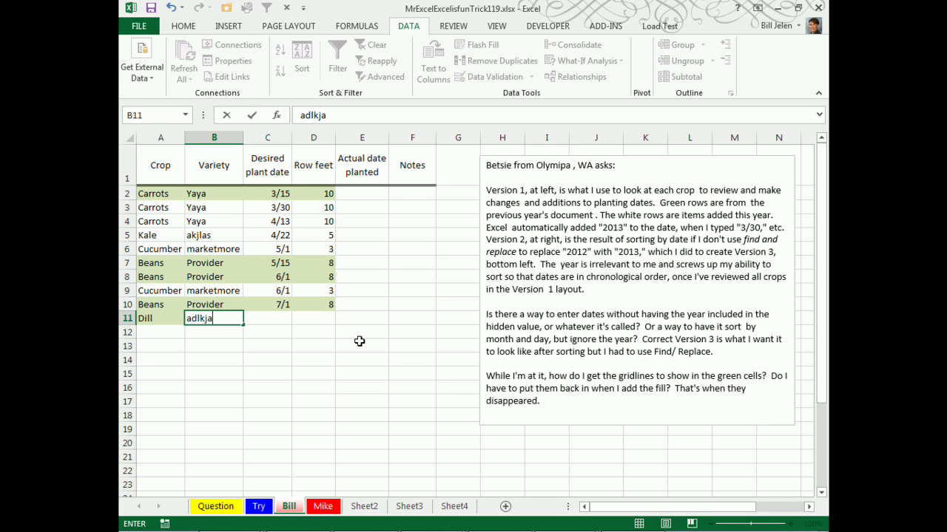
key(Tab)
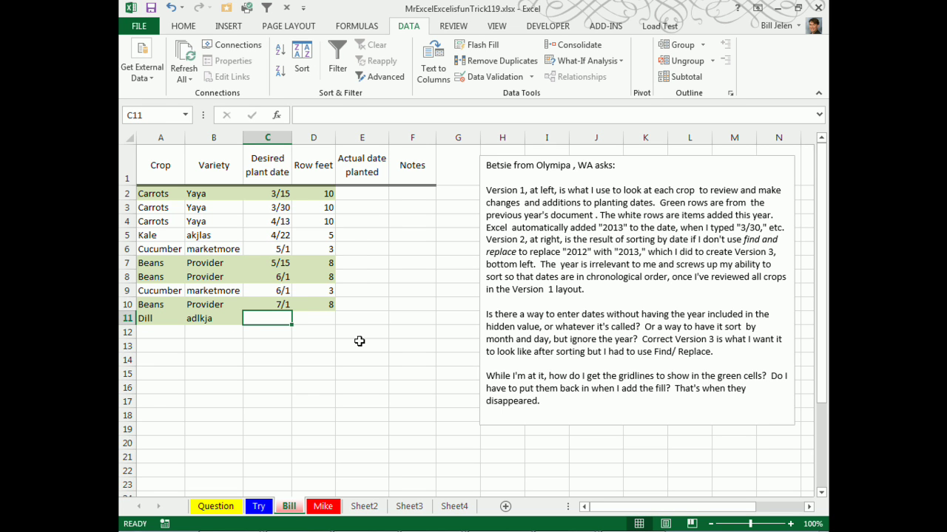
text(3/)
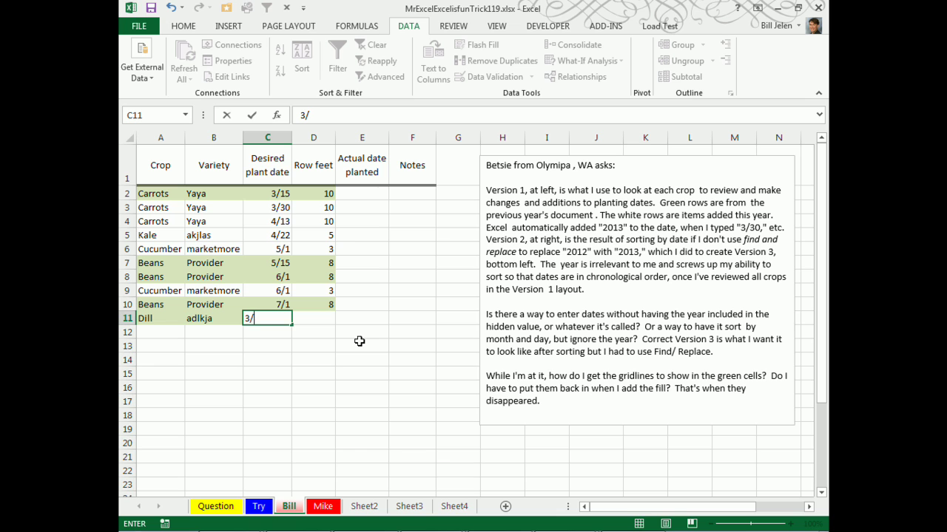
text(29/2014)
key(Tab)
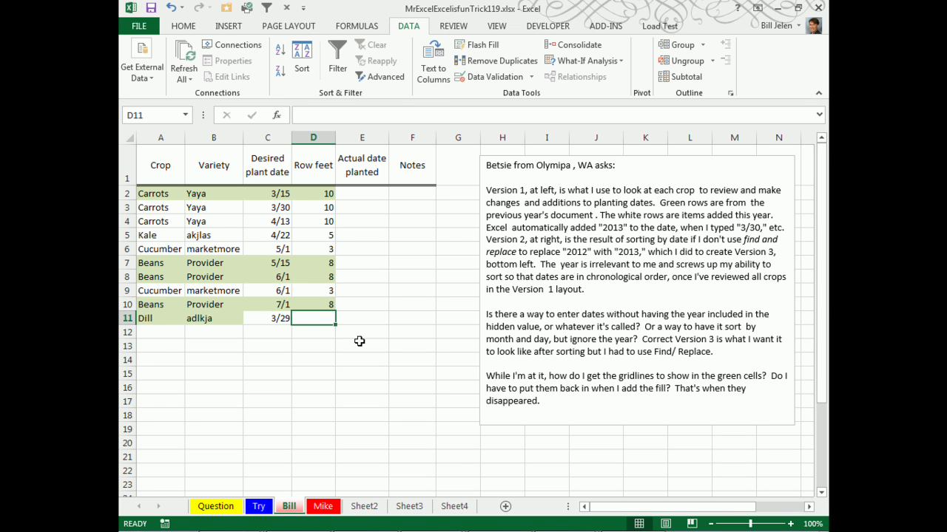
Give Dill 3 row feet and sort the table by plant date, earliest first.
text(3)
key(Left)
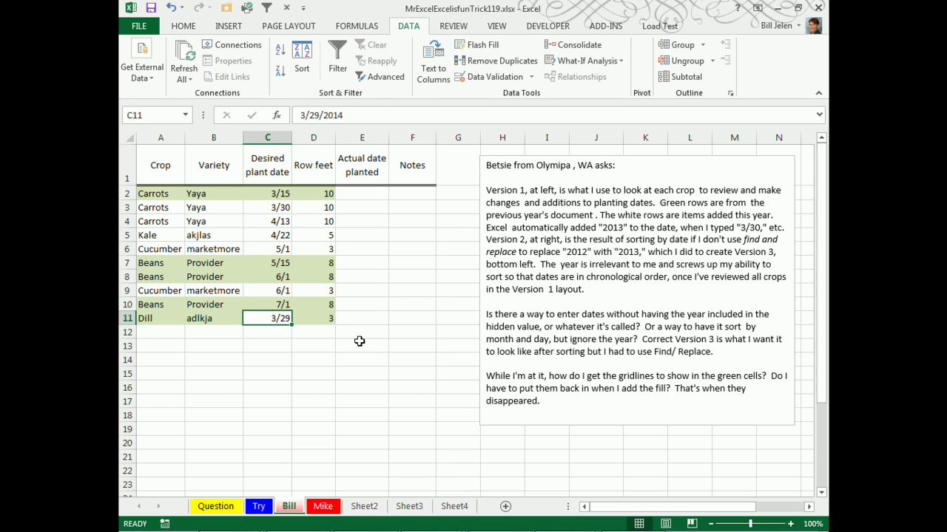
click(274, 193)
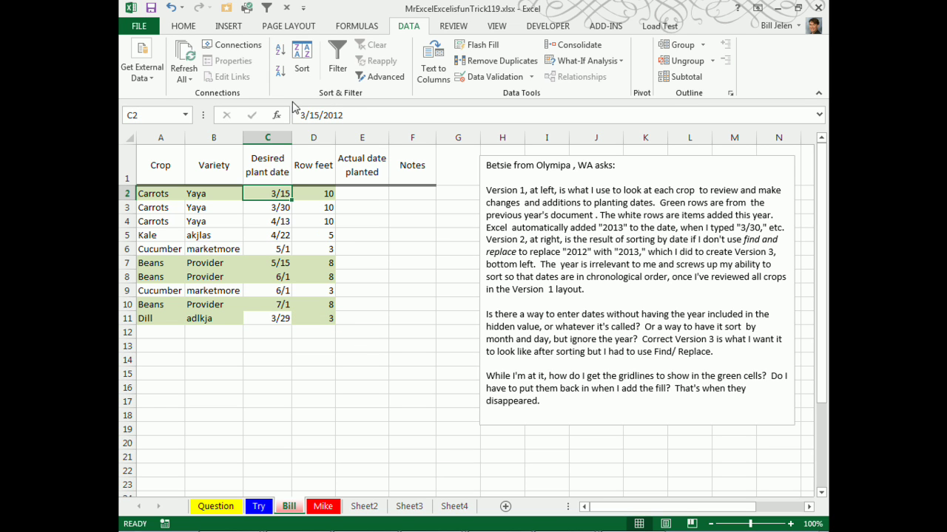
click(282, 51)
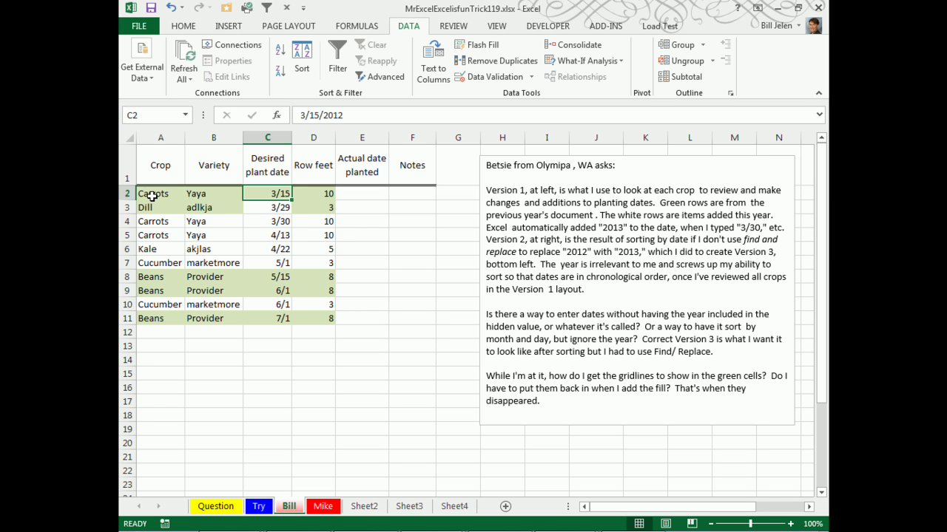
Give the Kale and Cucumber rows (A6:D7) a white fill.
drag(152, 194, 320, 220)
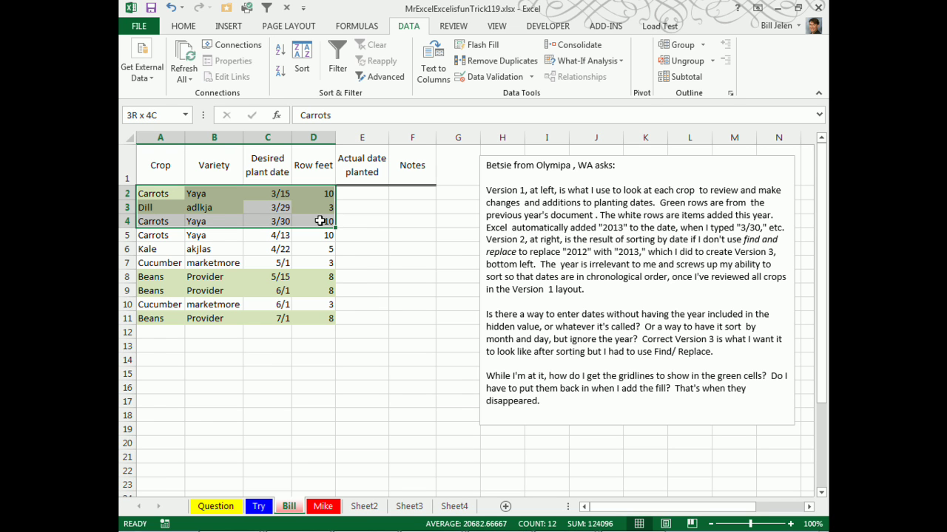
drag(151, 249, 318, 256)
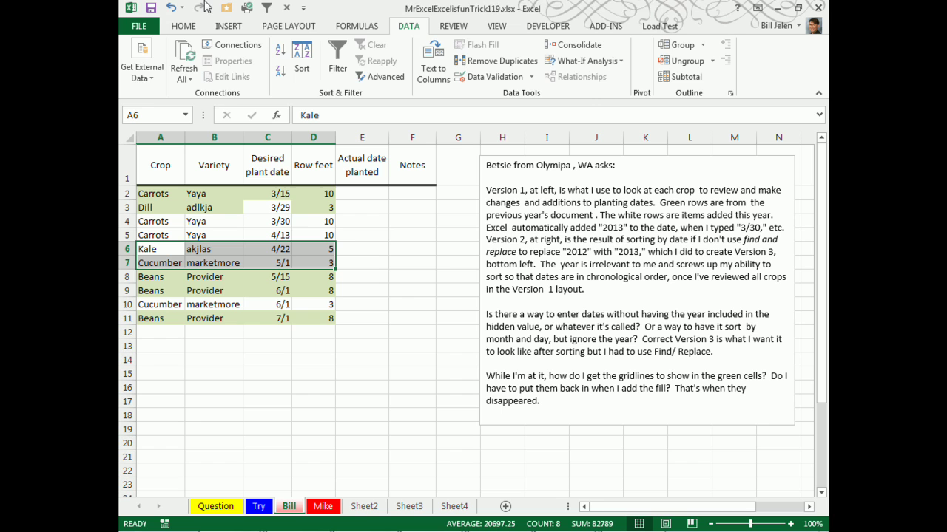
click(194, 26)
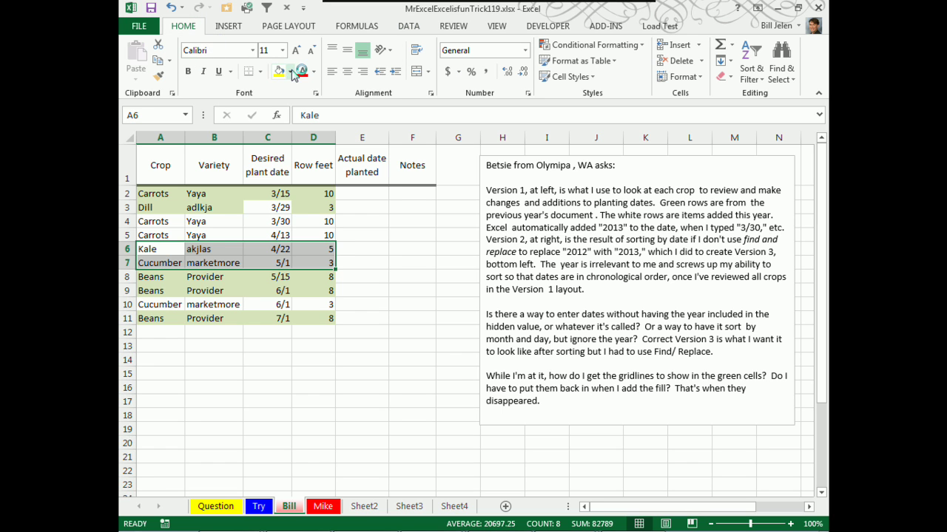
click(291, 72)
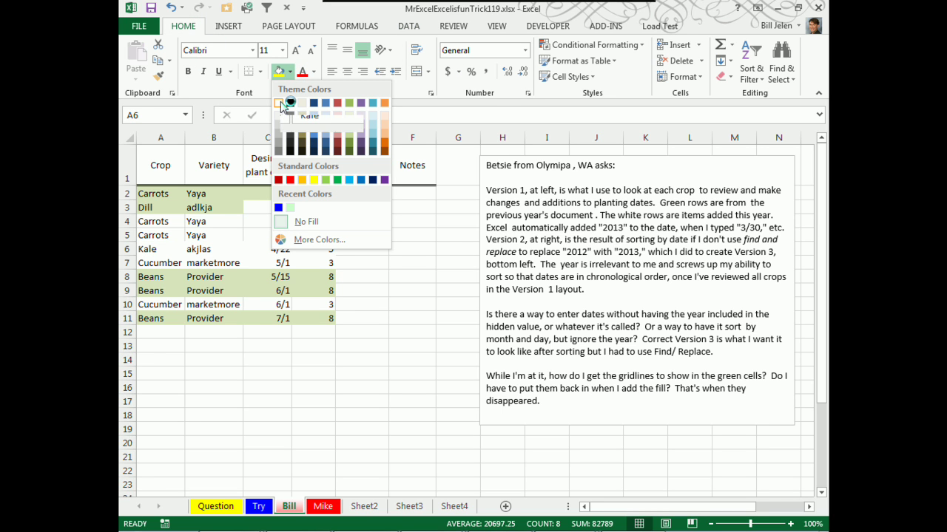
click(280, 104)
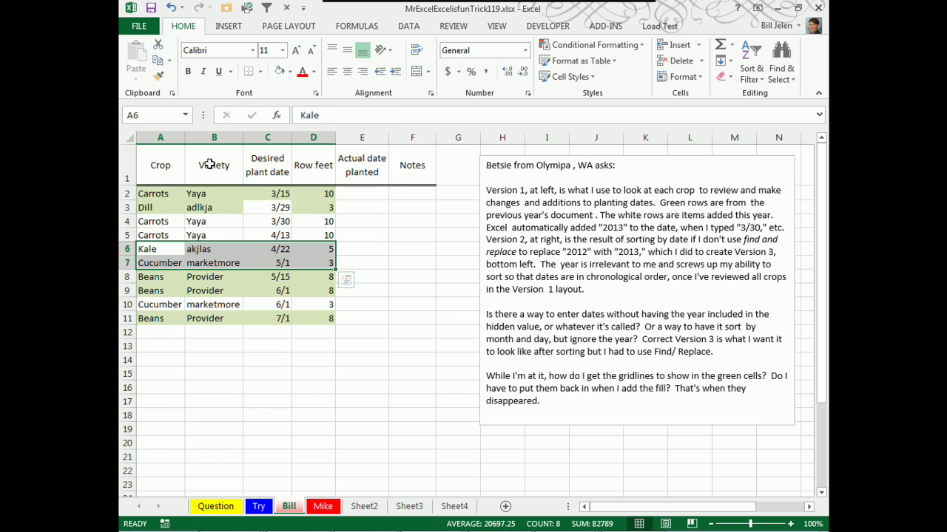
Put All Borders on A2:F11, then reselect the range and open Format Cells.
drag(164, 191, 403, 319)
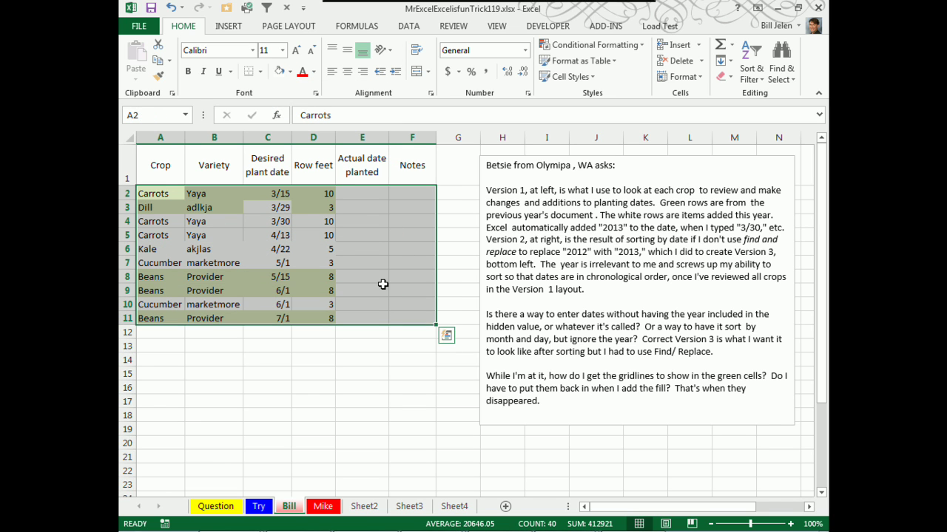
click(261, 71)
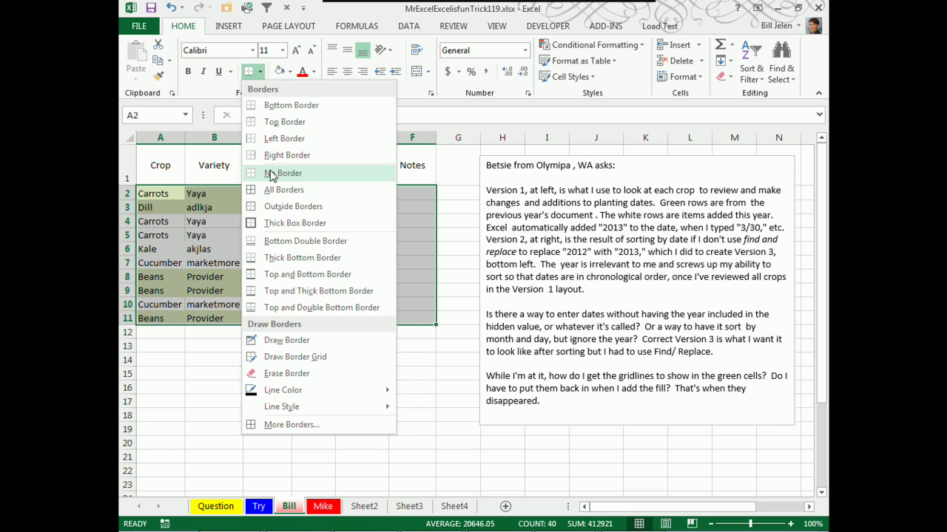
click(281, 190)
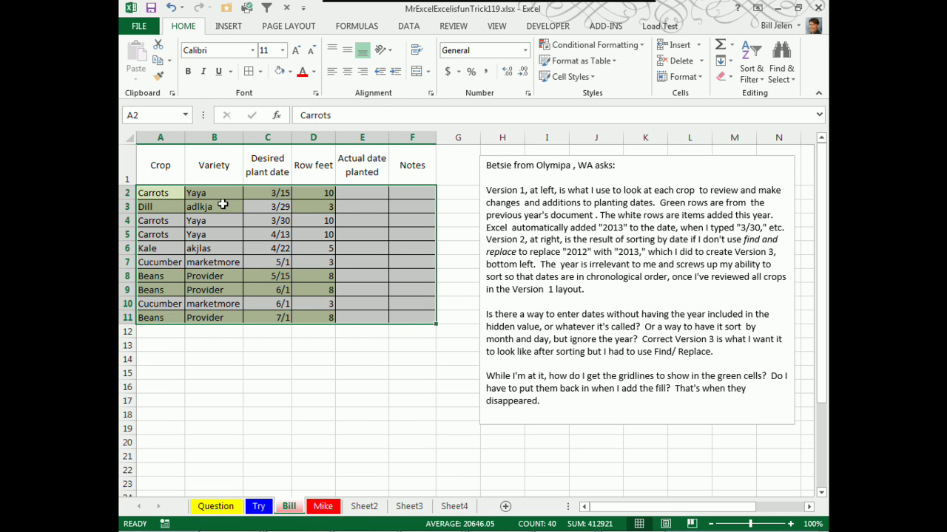
click(395, 219)
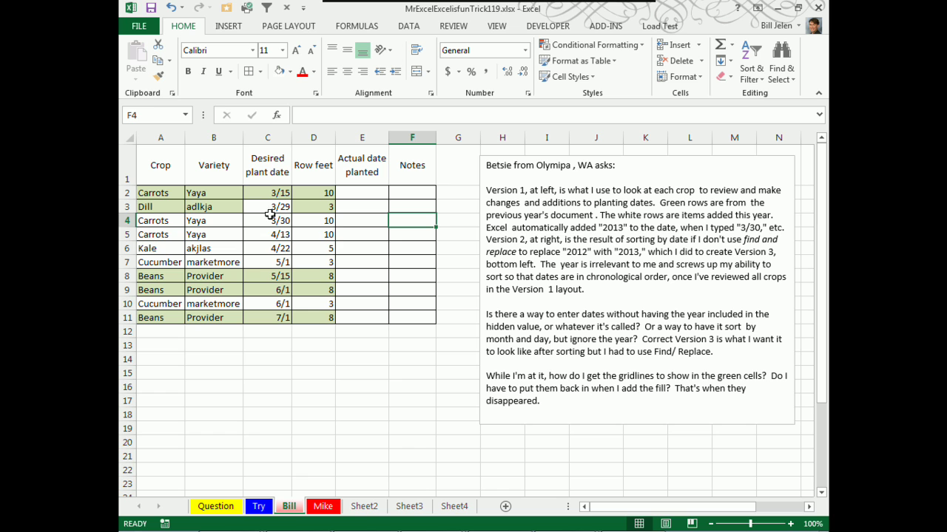
mouse_move(167, 194)
mouse_down()
mouse_move(334, 250)
mouse_move(387, 289)
mouse_move(395, 313)
mouse_move(413, 314)
mouse_up()
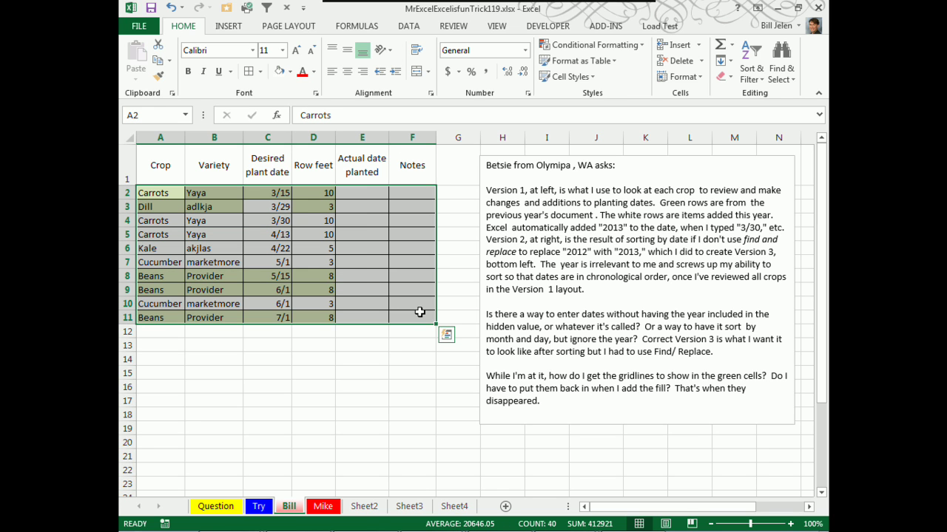
key(ctrl+1)
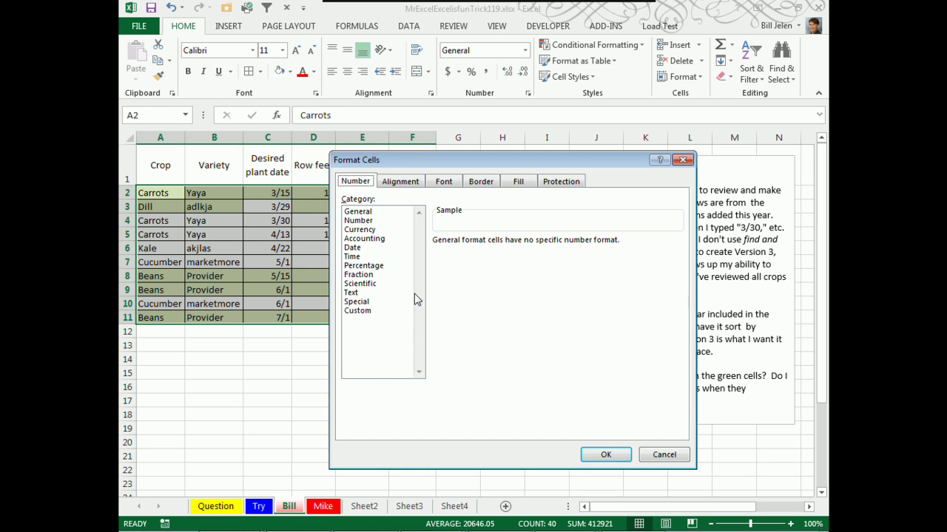
Recolour the table's inside and outline borders a very light colour and confirm.
click(480, 181)
click(424, 325)
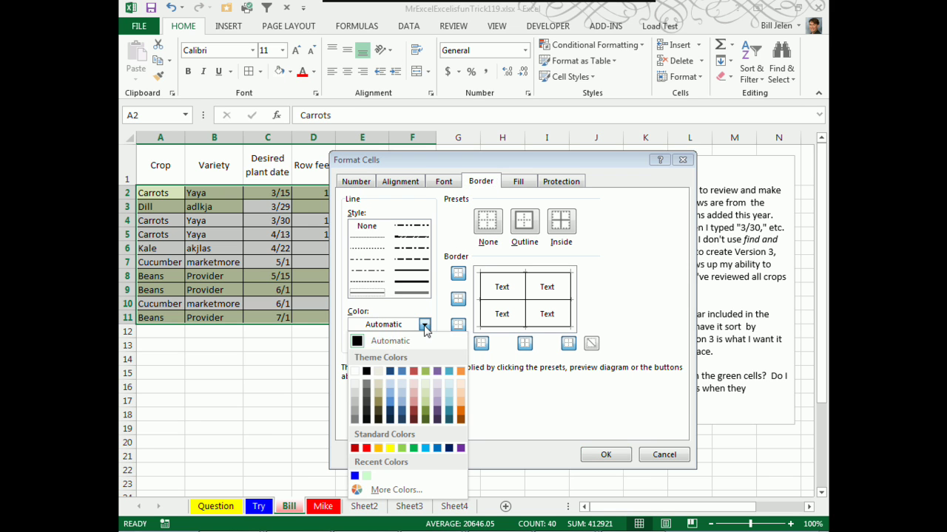
click(356, 396)
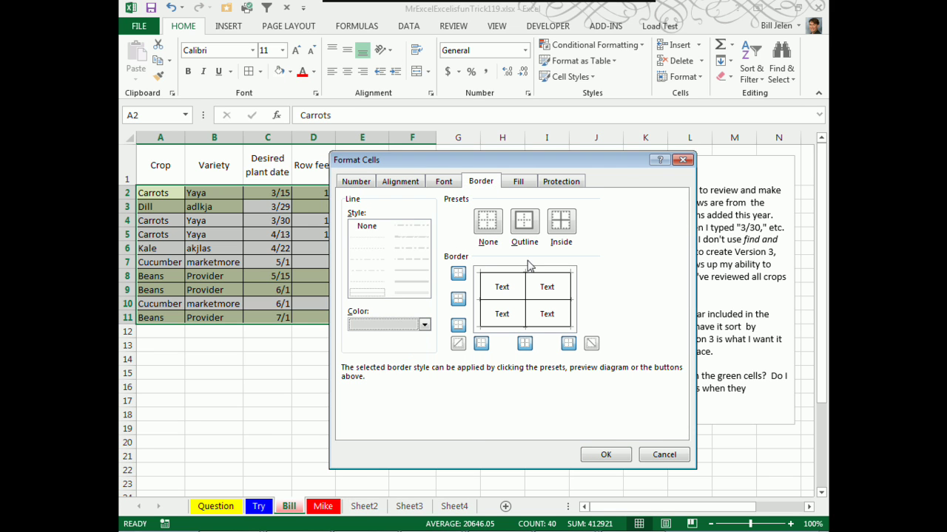
click(558, 225)
click(533, 228)
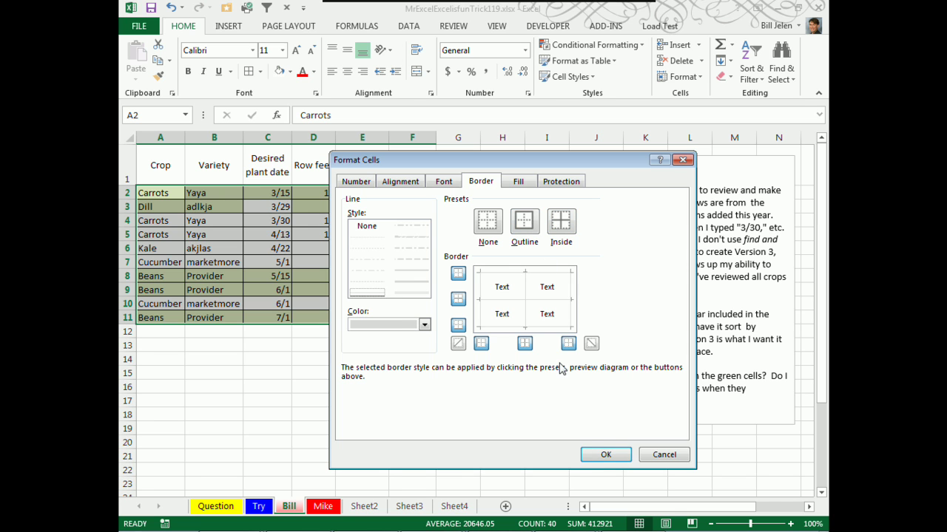
click(592, 450)
click(460, 373)
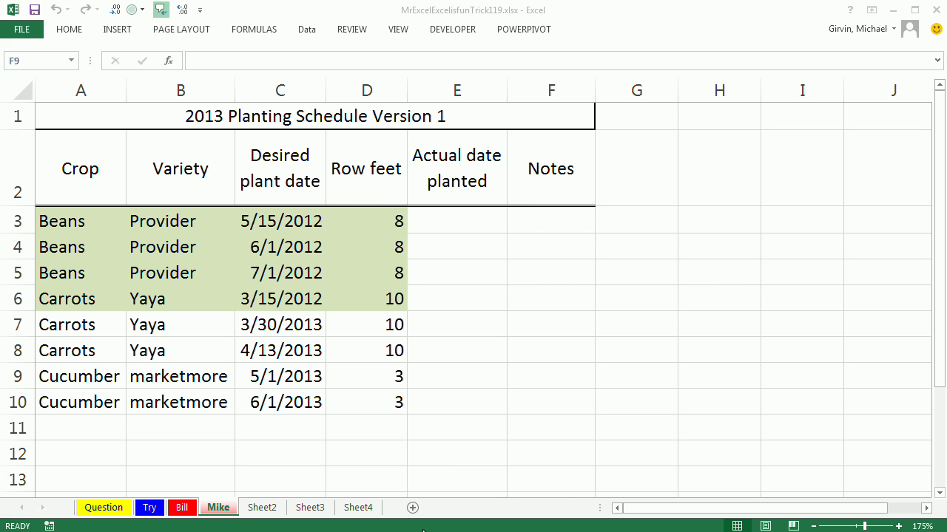
Select the Desired plant date cells C3:C10 on the Mike sheet.
drag(280, 219, 281, 400)
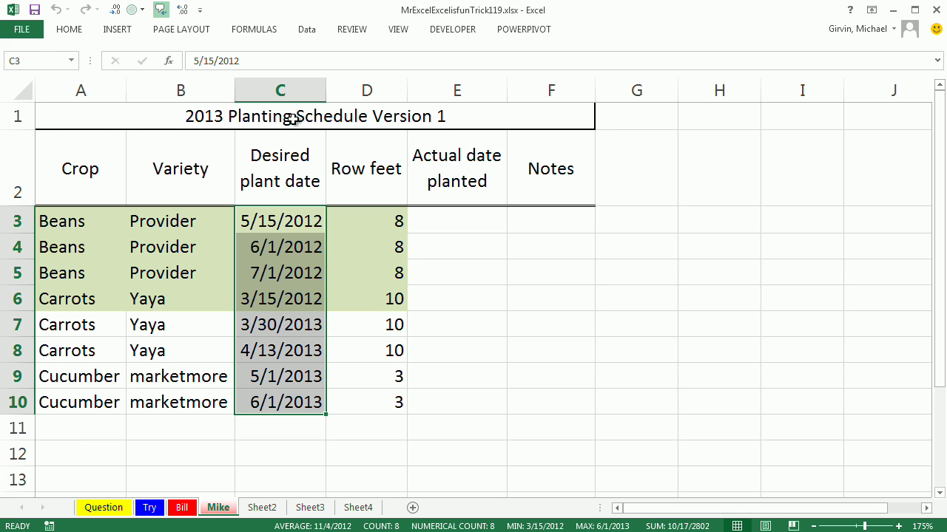
Insert a blank row 2 above the schedule's header row with Alt+I+R.
right_click(21, 160)
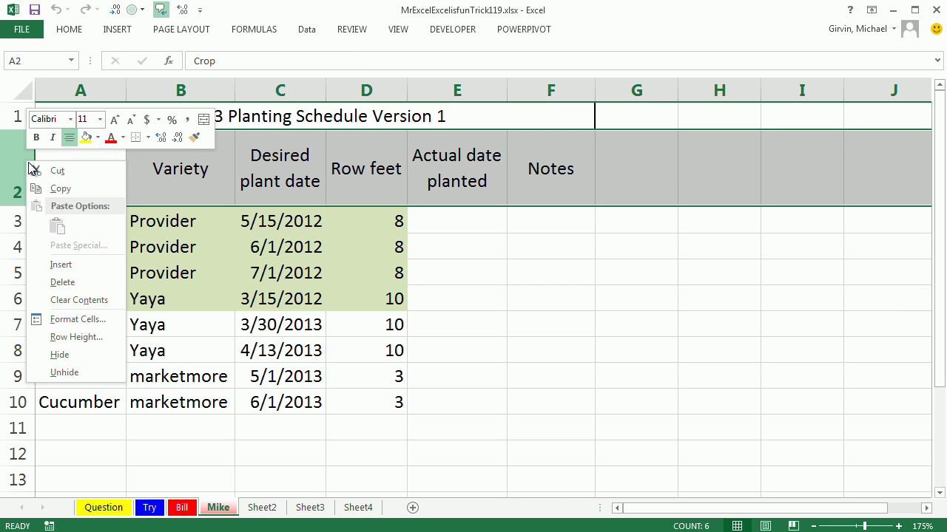
key(Escape)
click(91, 155)
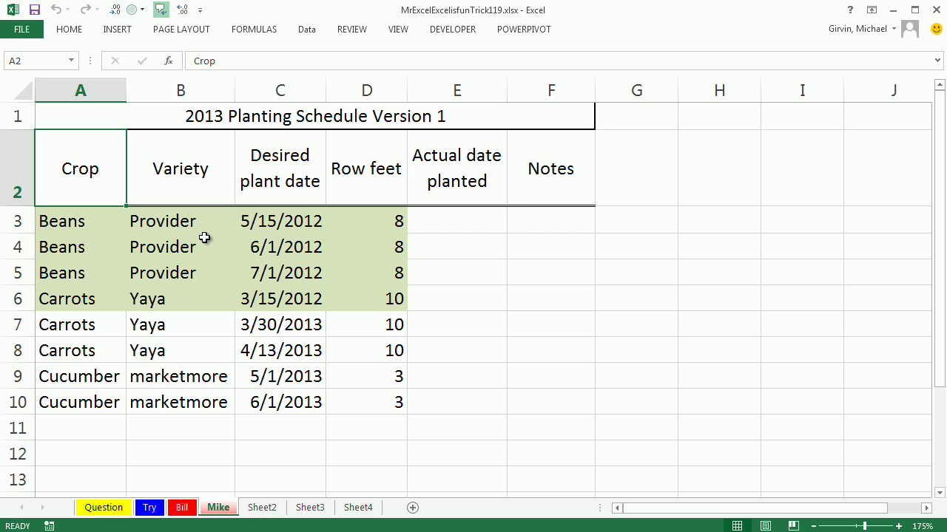
key(alt)
key(i)
key(r)
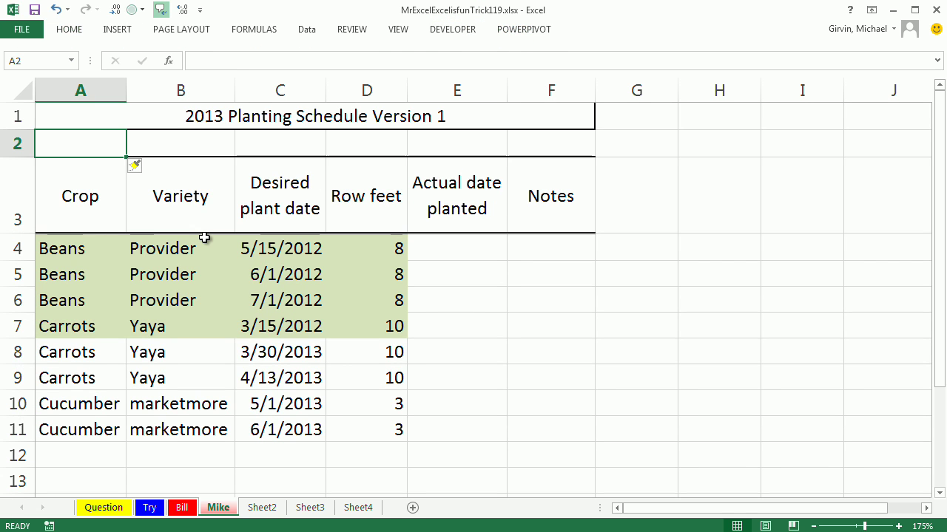
key(alt)
Insert a blank column A and enter the header 'Sort' in A3.
key(i)
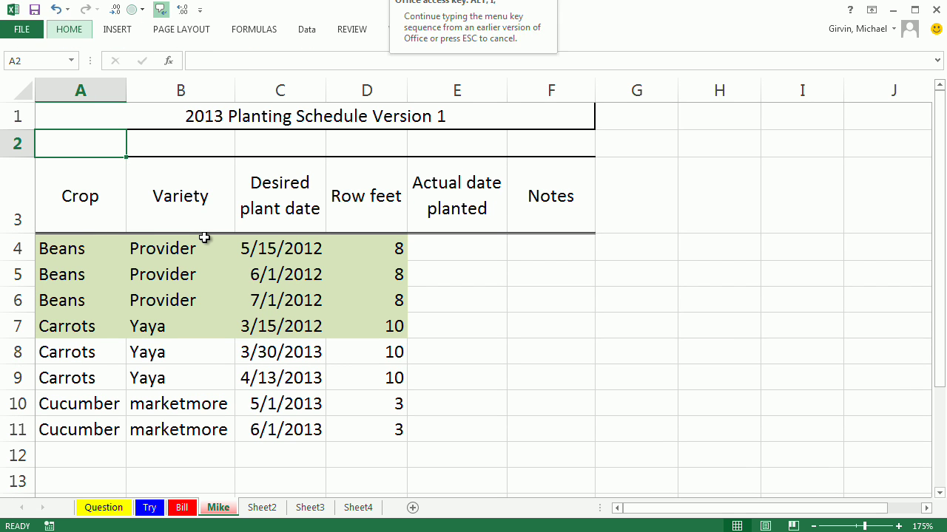
key(c)
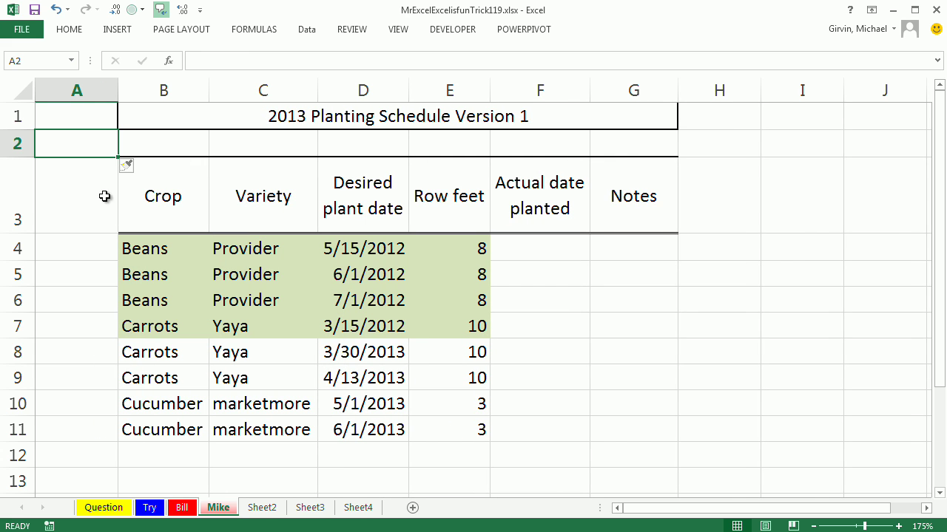
click(103, 196)
text(Sort)
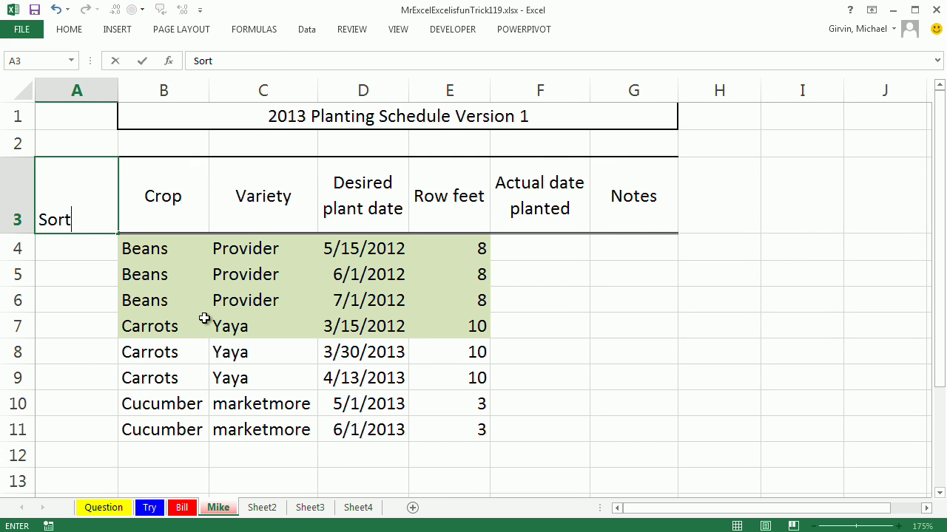
key(Return)
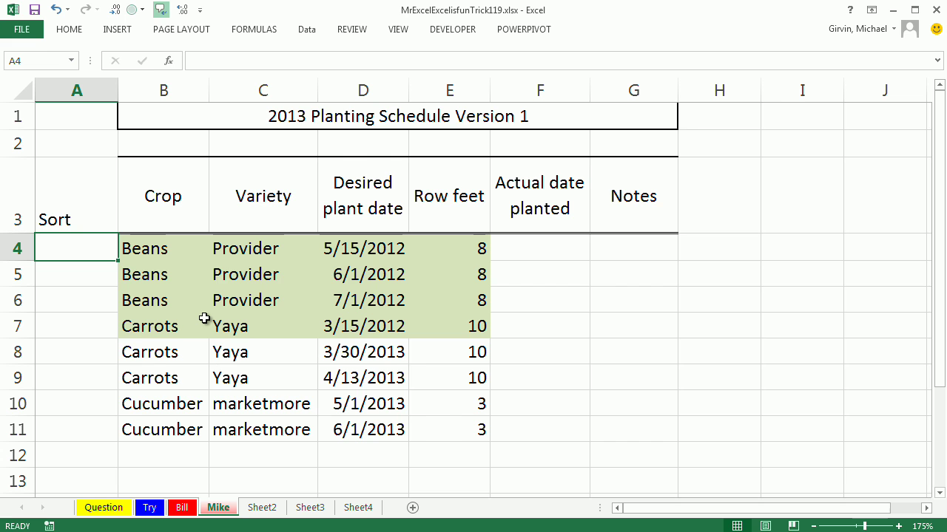
Enter =TEXT(D4,"mm-dd") in A4 and fill it down to A11.
text(=tex)
key(Tab)
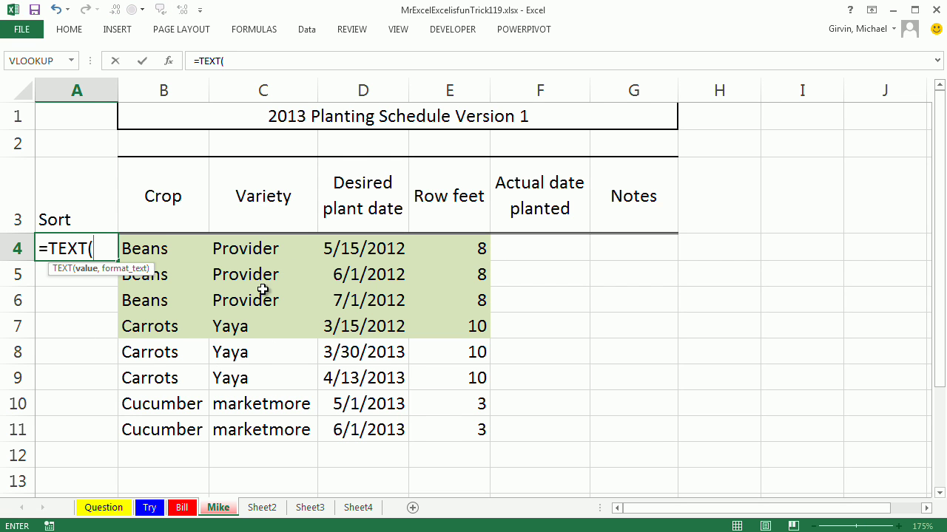
click(348, 258)
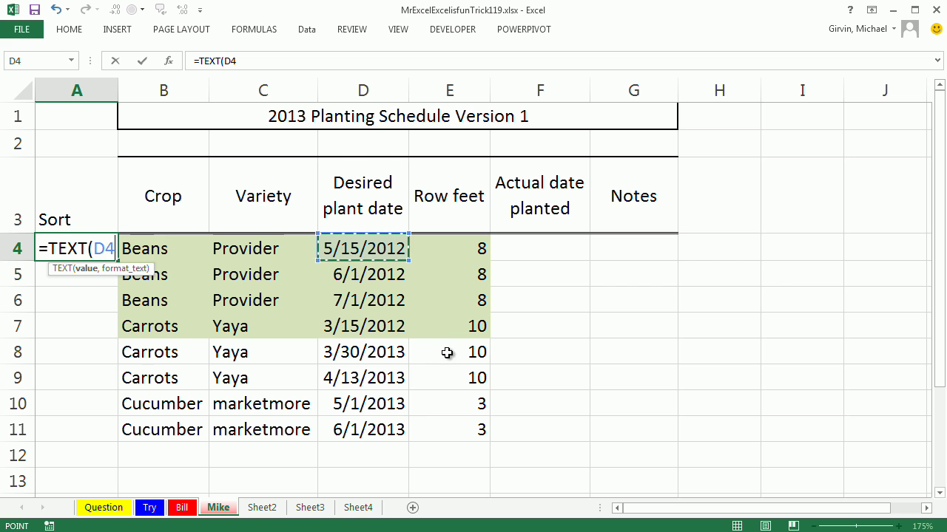
text(,)
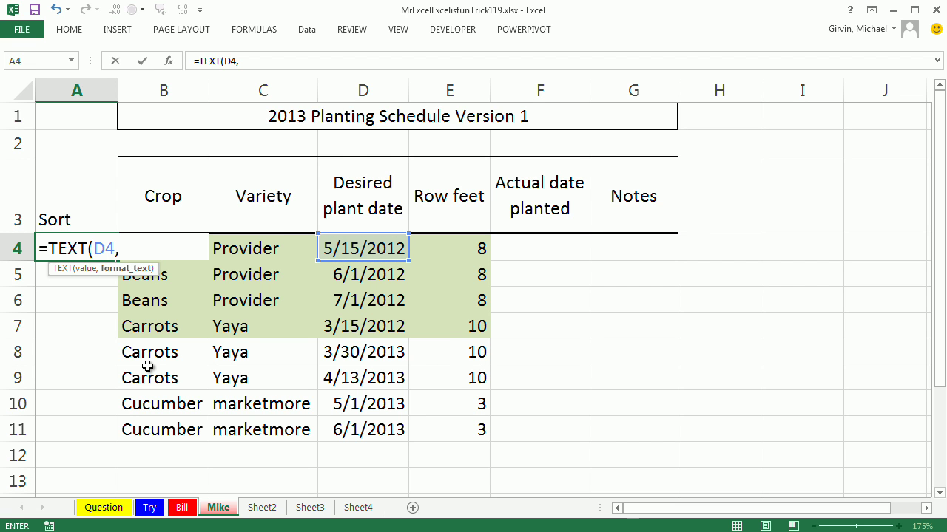
text("mm-dd")
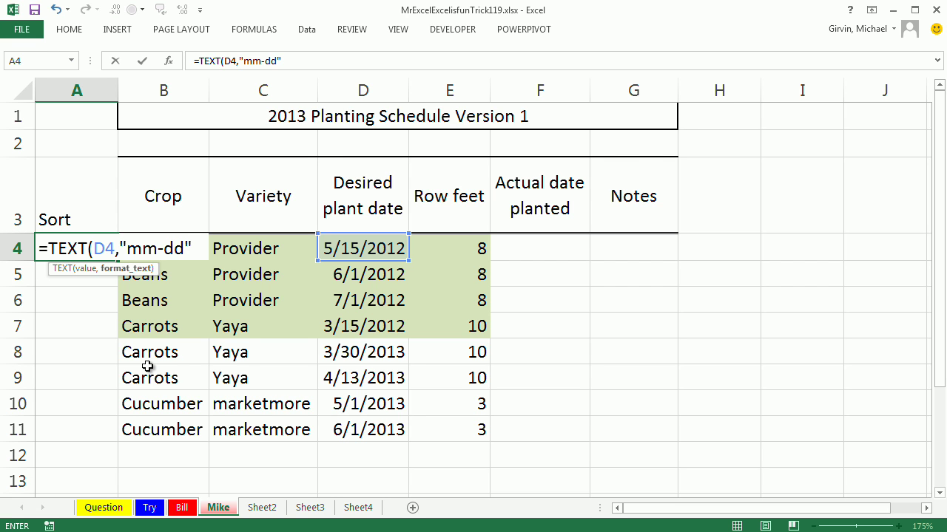
text())
key(ctrl+Return)
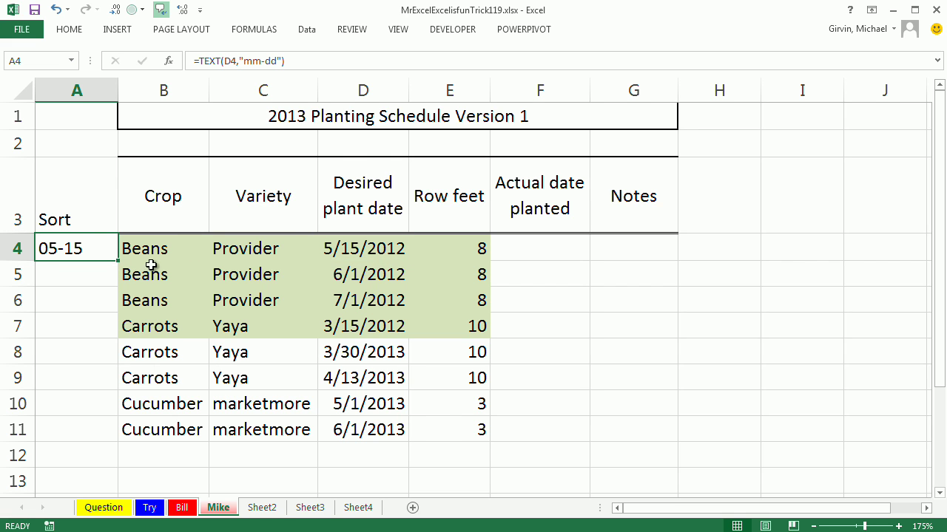
double_click(116, 264)
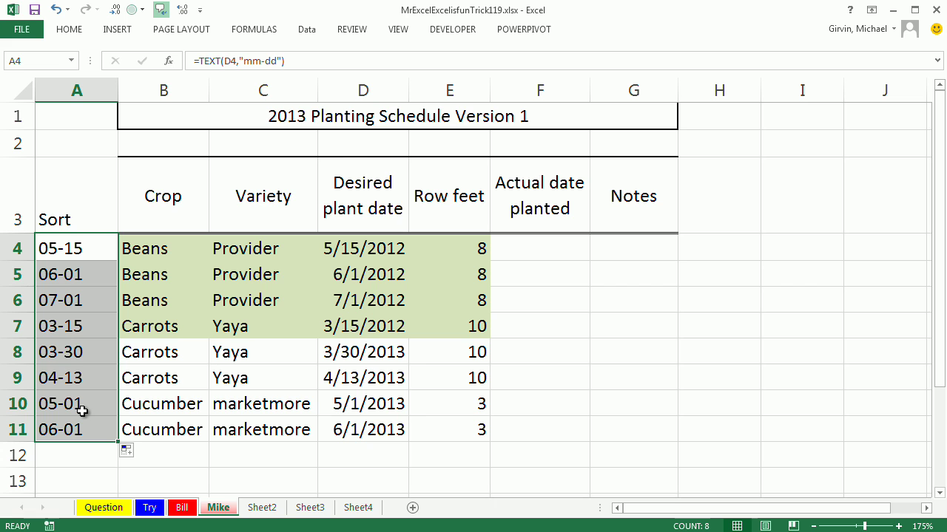
click(148, 203)
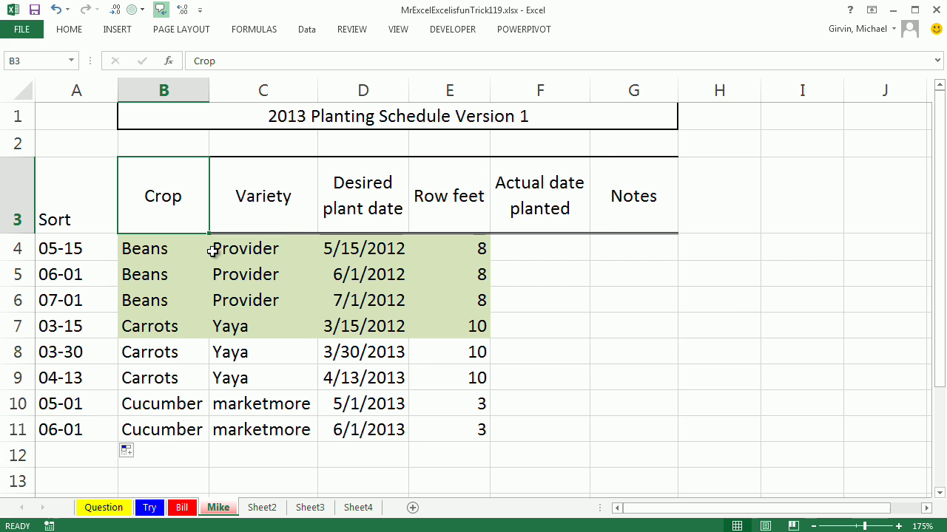
Convert A3:G11 into a table and sort it ascending by the Sort column.
key(ctrl+t)
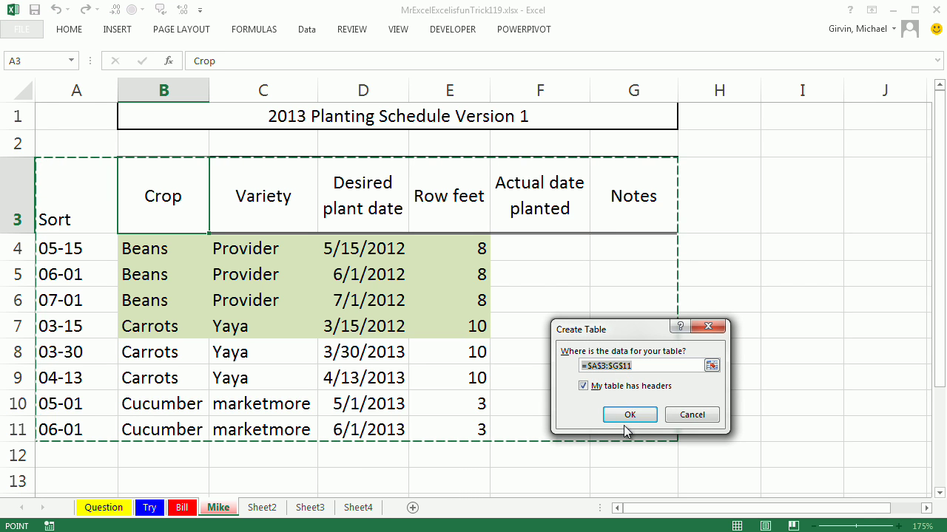
click(627, 419)
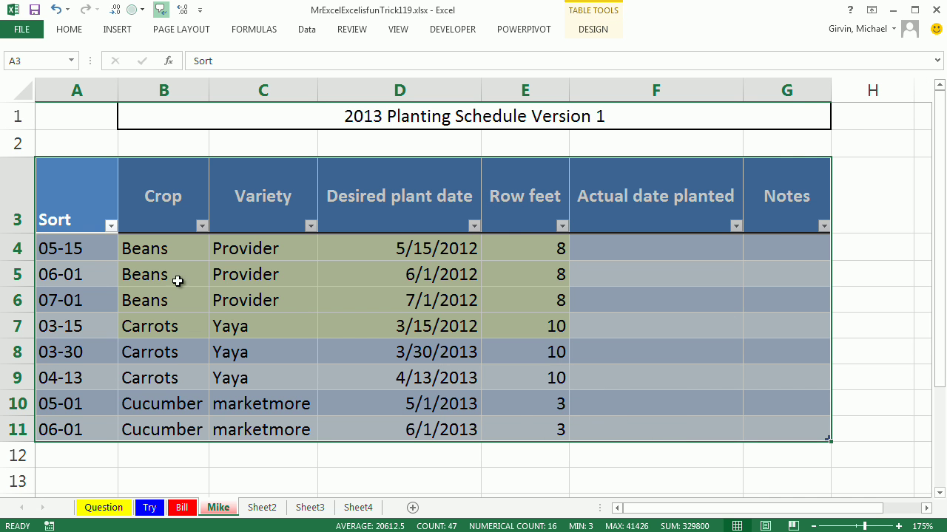
click(91, 254)
click(111, 226)
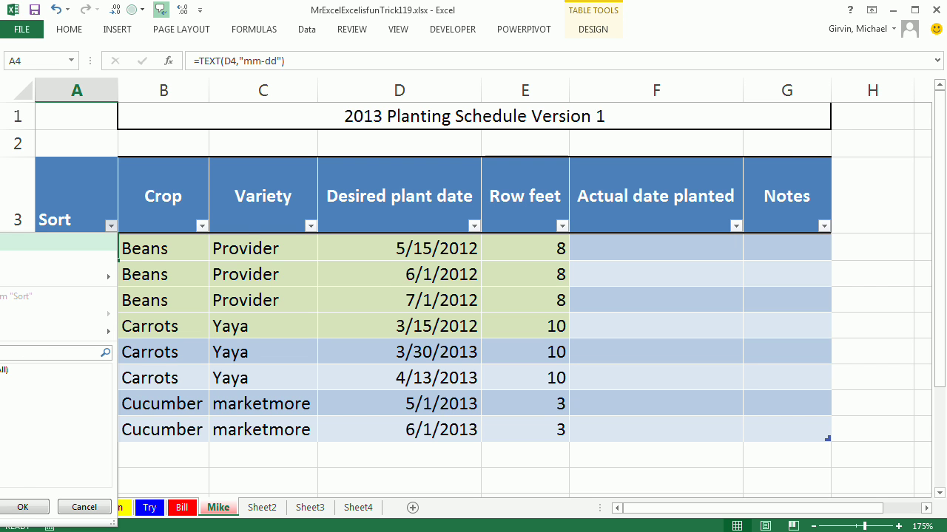
click(22, 244)
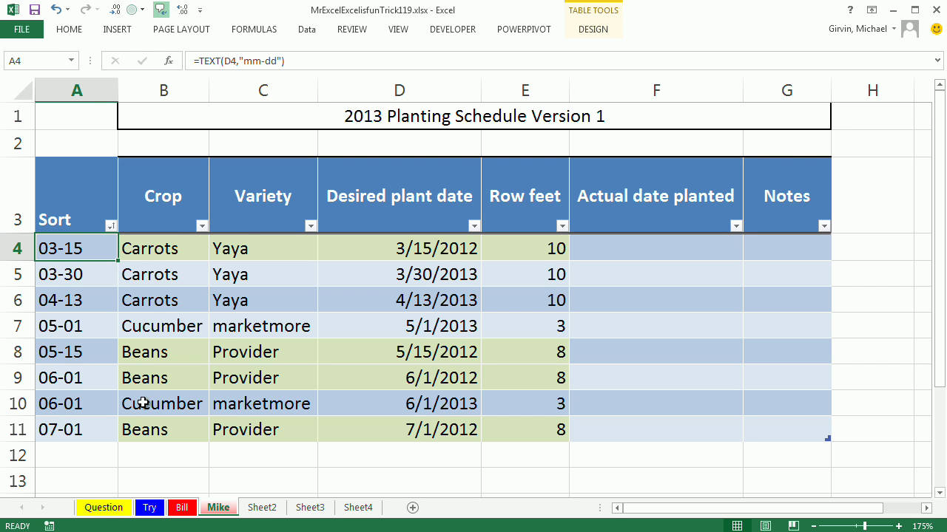
Discard a stray entry and start new row 12 with the crop Beans.
click(104, 456)
text(10)
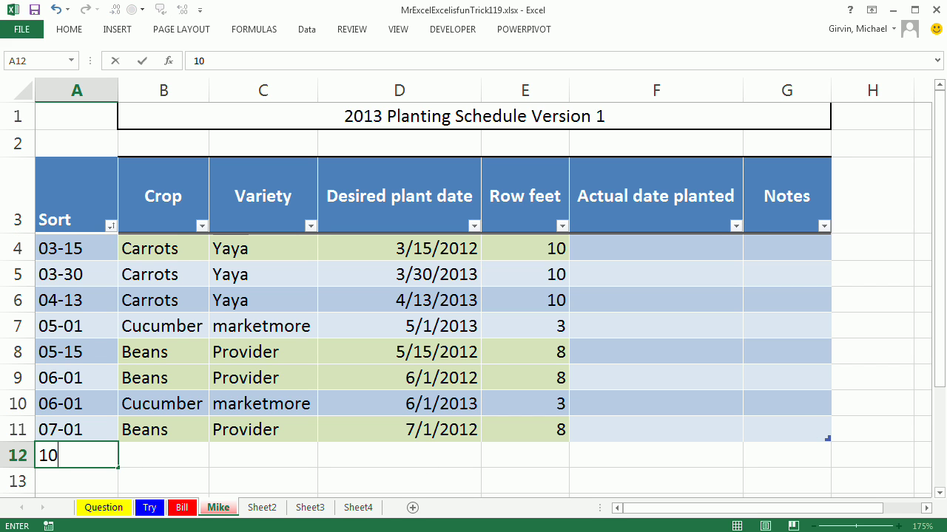
key(Escape)
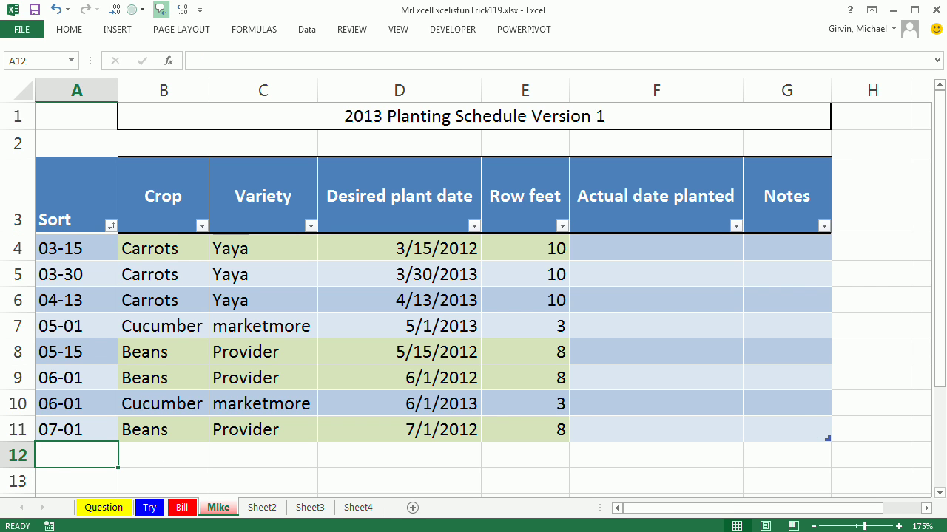
click(162, 455)
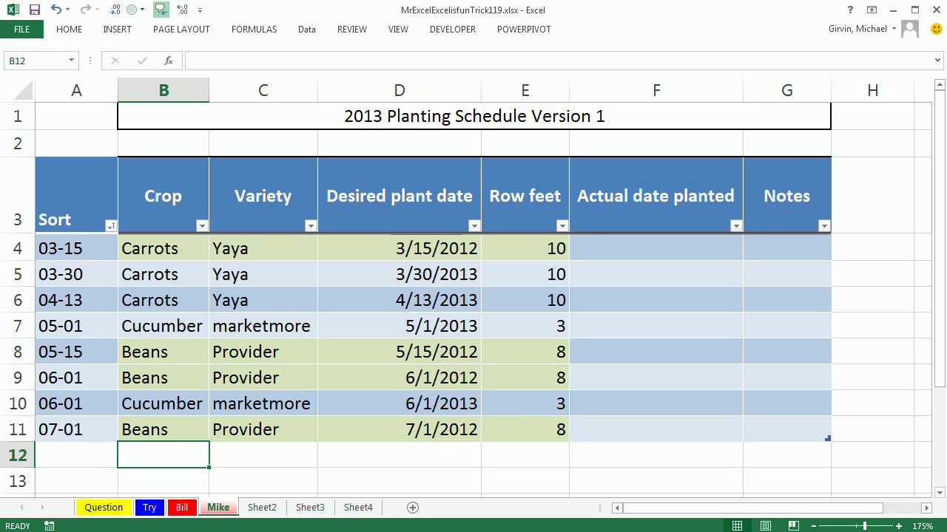
text(Beans)
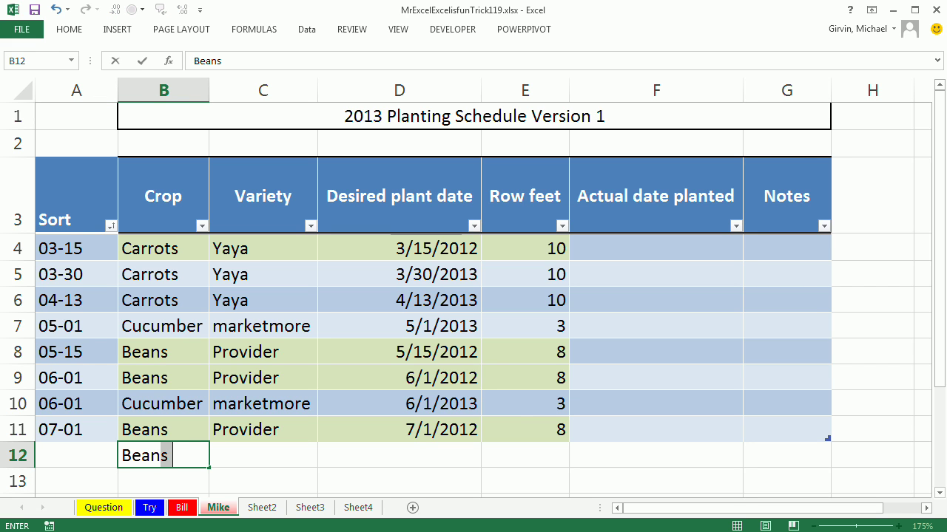
key(ctrl+Return)
Fill in variety Provider, date 10/1 and 10 row feet so Sort auto-fills 10-01.
click(263, 455)
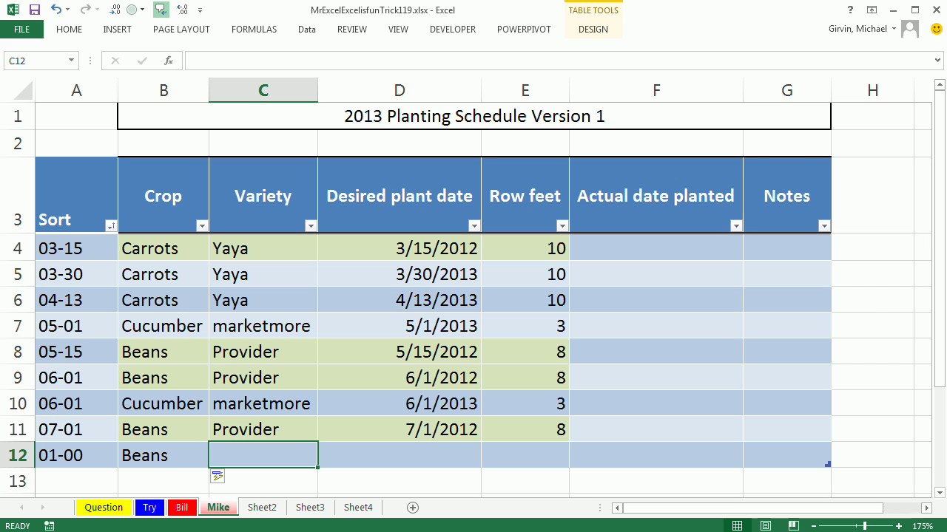
text(provider)
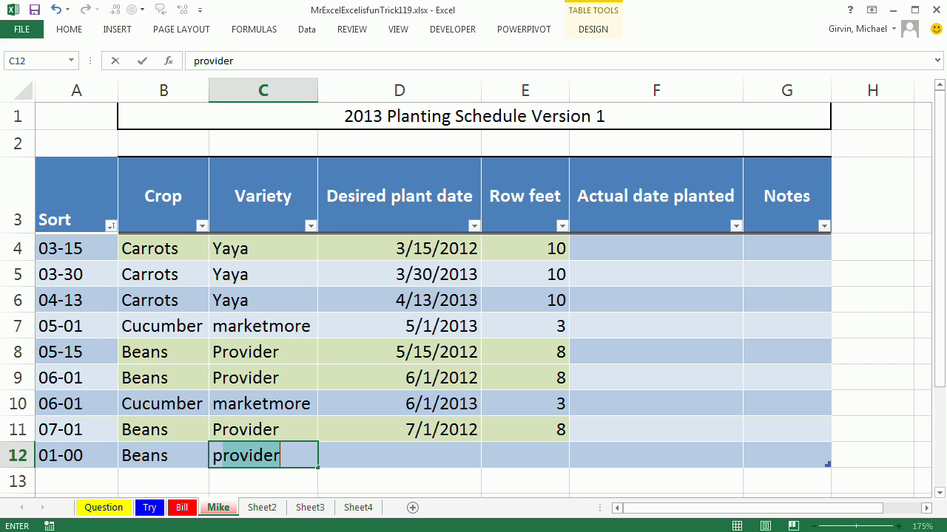
key(Tab)
text(10/1)
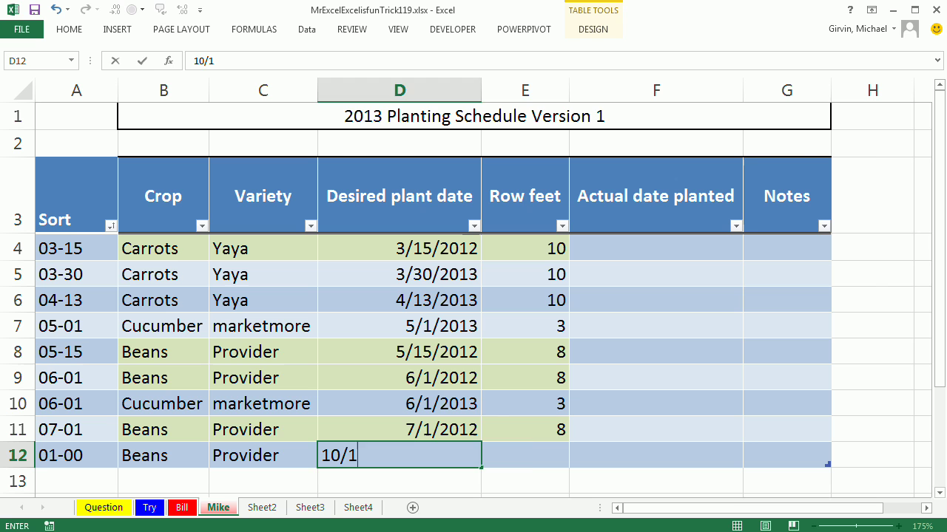
key(Tab)
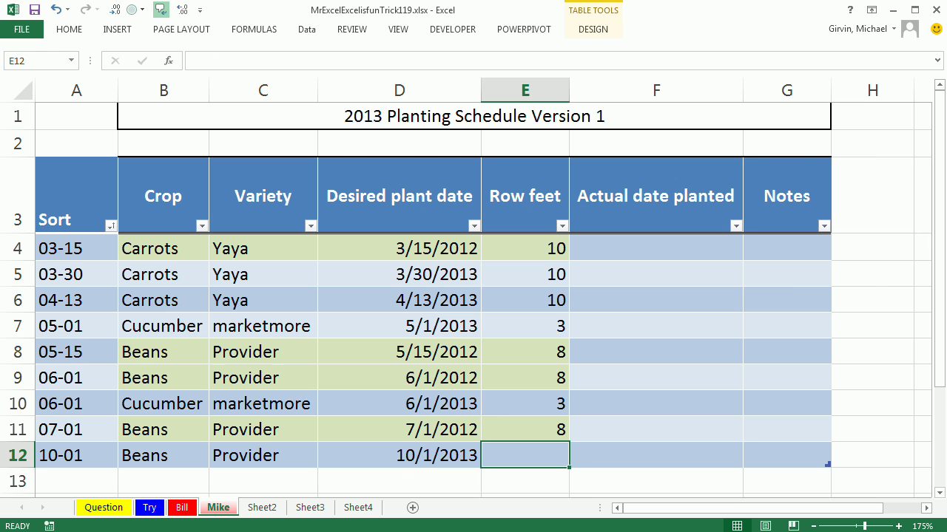
text(10)
key(Tab)
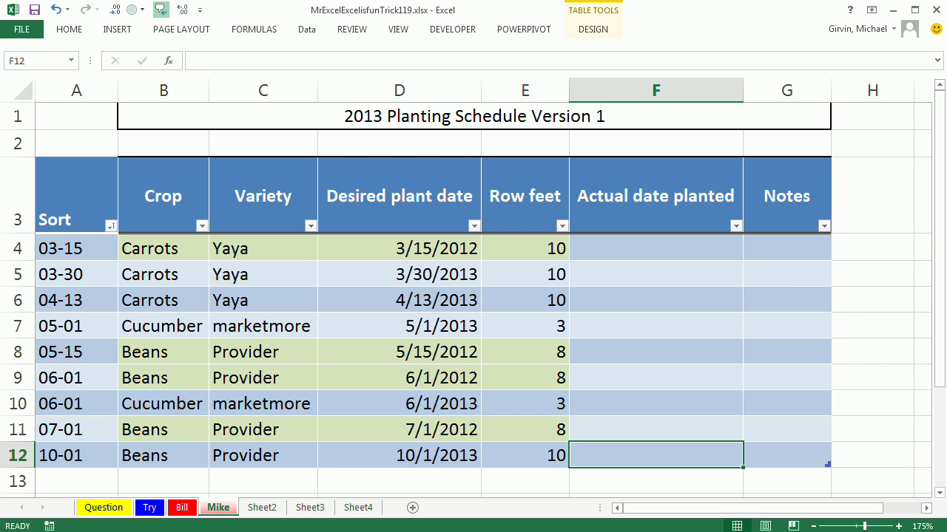
Check A12's auto-filled formula, then sort the table Z to A by Sort.
double_click(80, 461)
key(Escape)
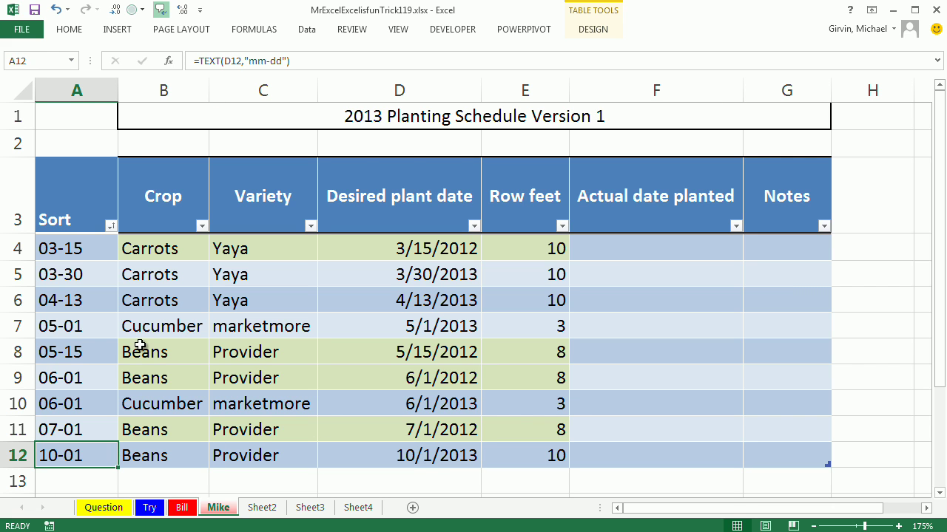
click(110, 226)
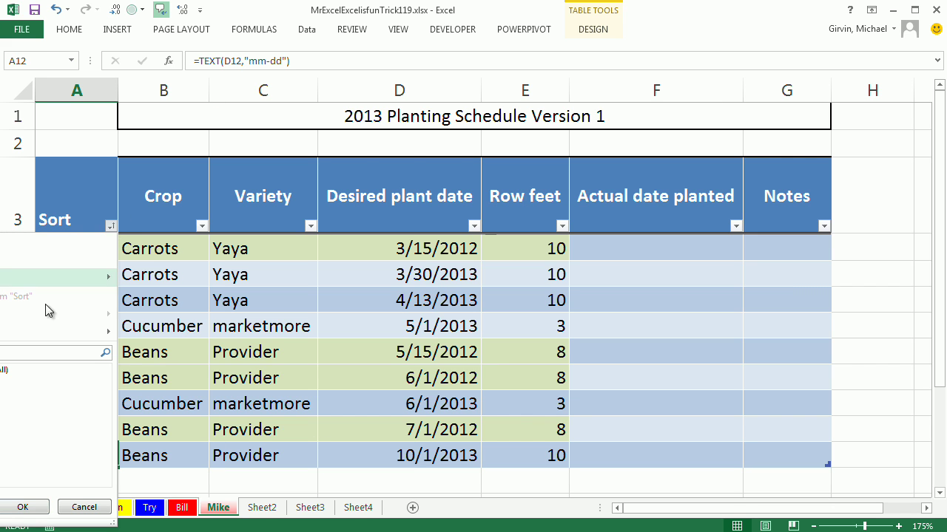
click(10, 246)
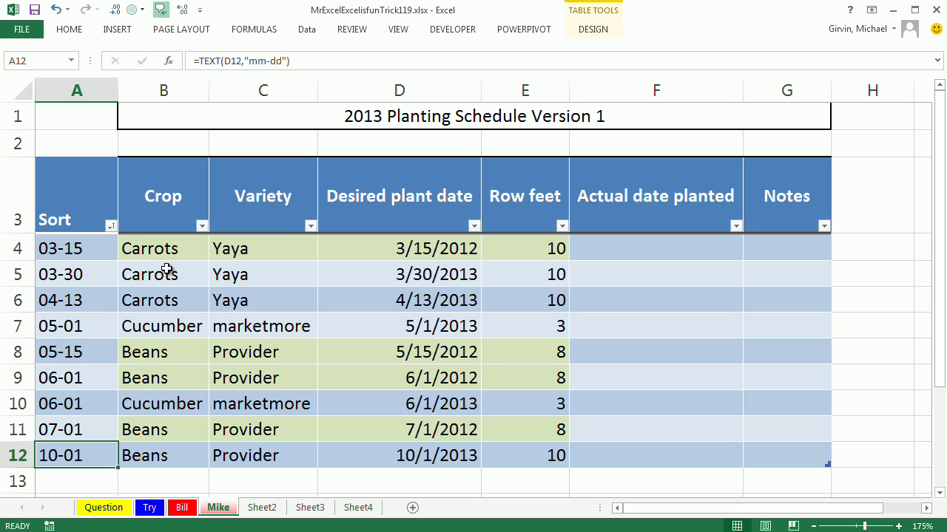
click(110, 225)
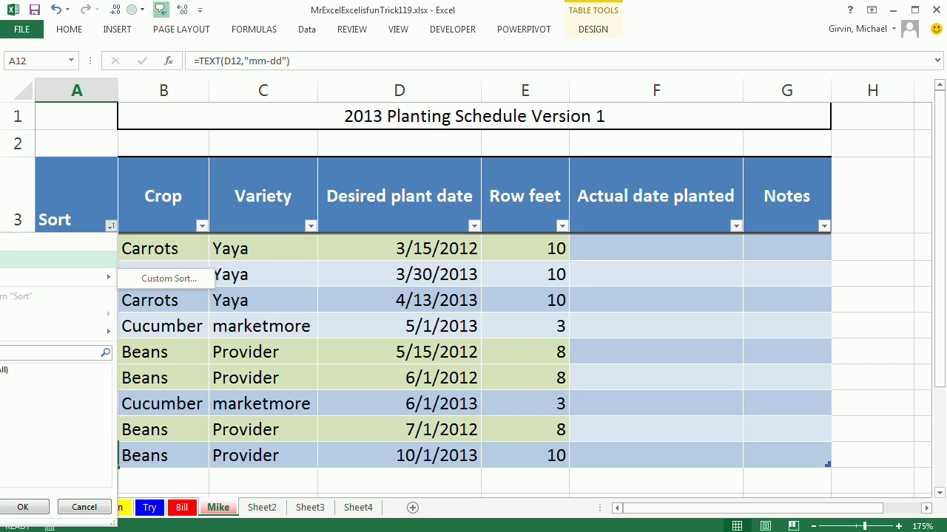
click(9, 262)
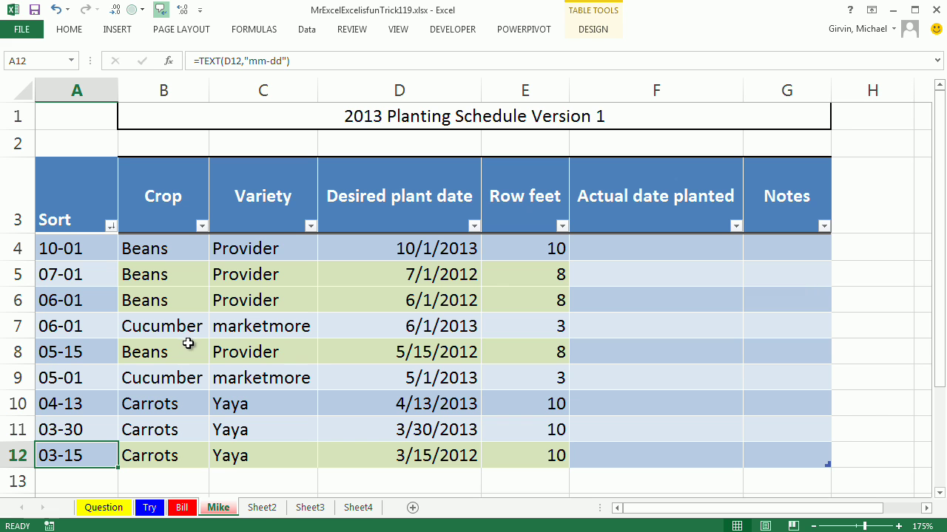